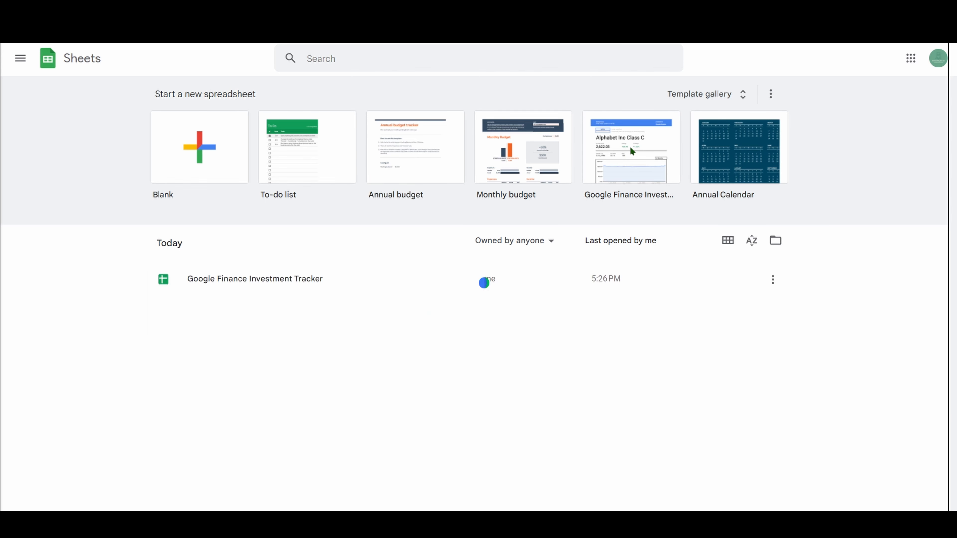
# - Examine the price chart and historical price table on the Price History sheet of the investment tracker
pyautogui.scroll(-3, 198, 227)
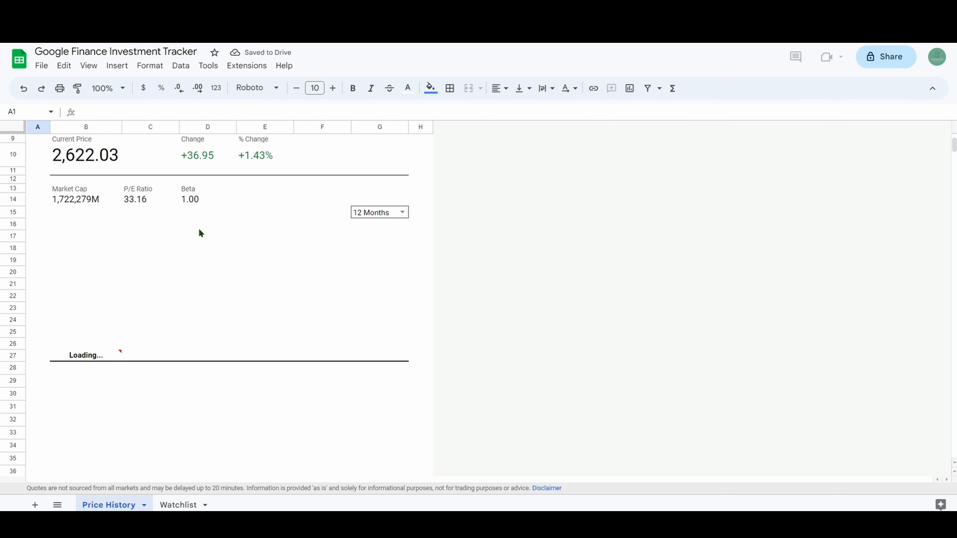
pyautogui.scroll(3, 374, 258)
pyautogui.scroll(-6, 254, 250)
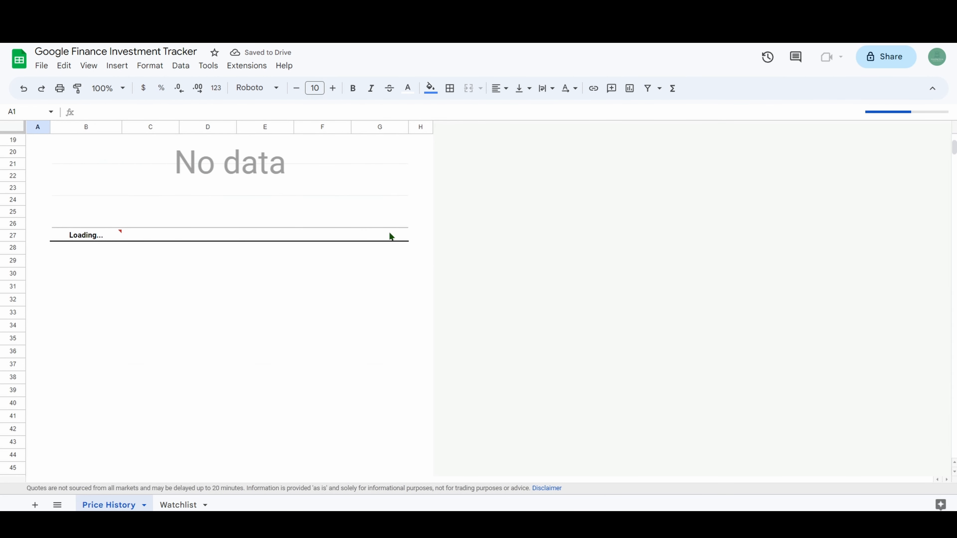
pyautogui.scroll(4, 275, 320)
pyautogui.scroll(-10, 350, 319)
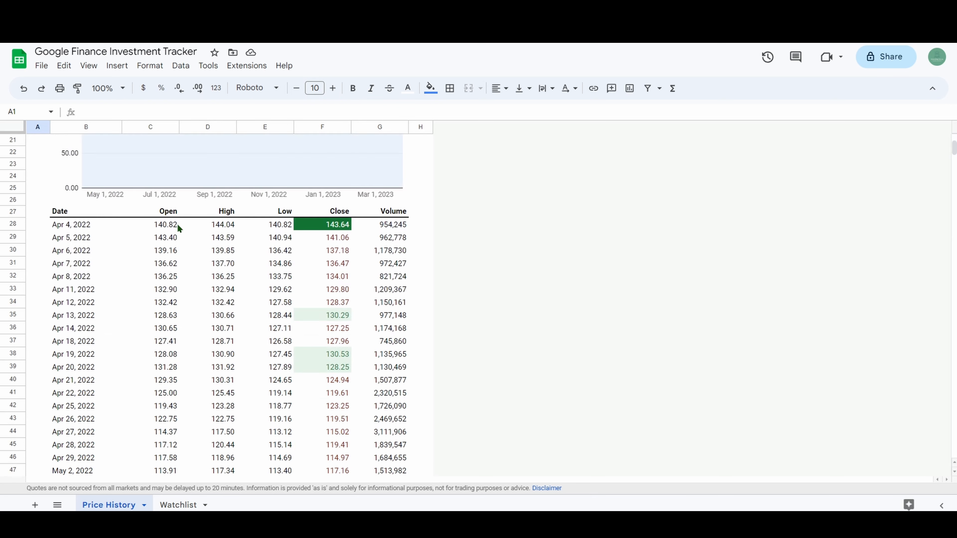
pyautogui.scroll(11, 282, 268)
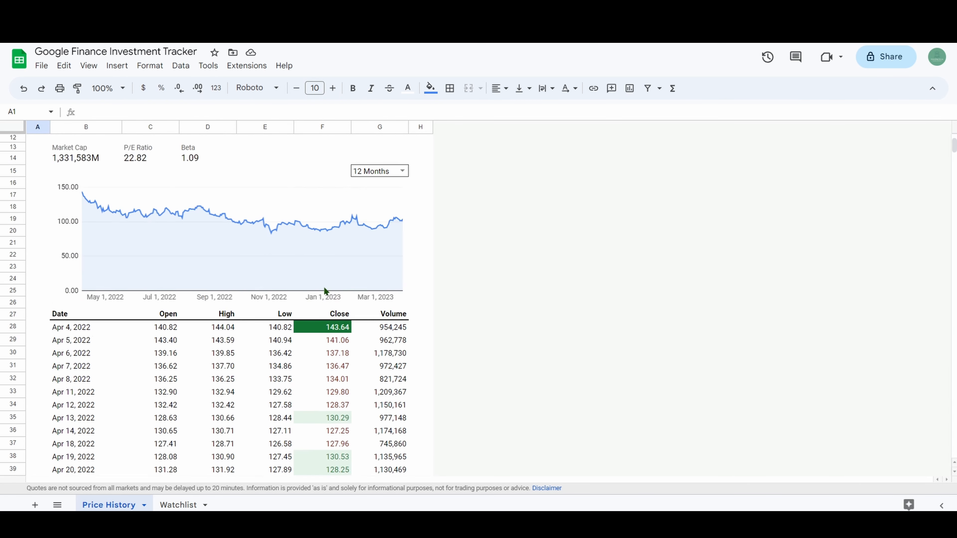
# - Set the price history period in cell G15 to 1 Month
pyautogui.click(378, 302)
pyautogui.click(402, 297)
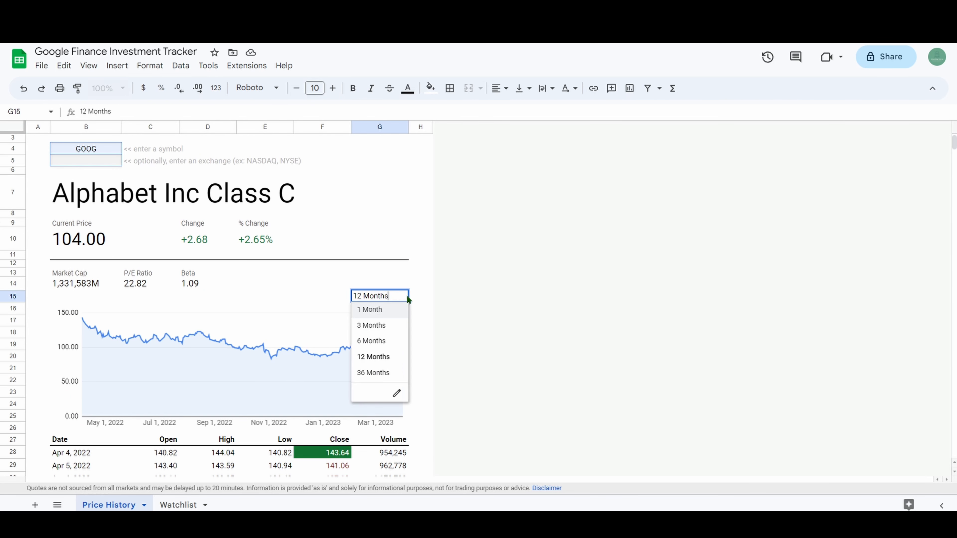
pyautogui.click(364, 312)
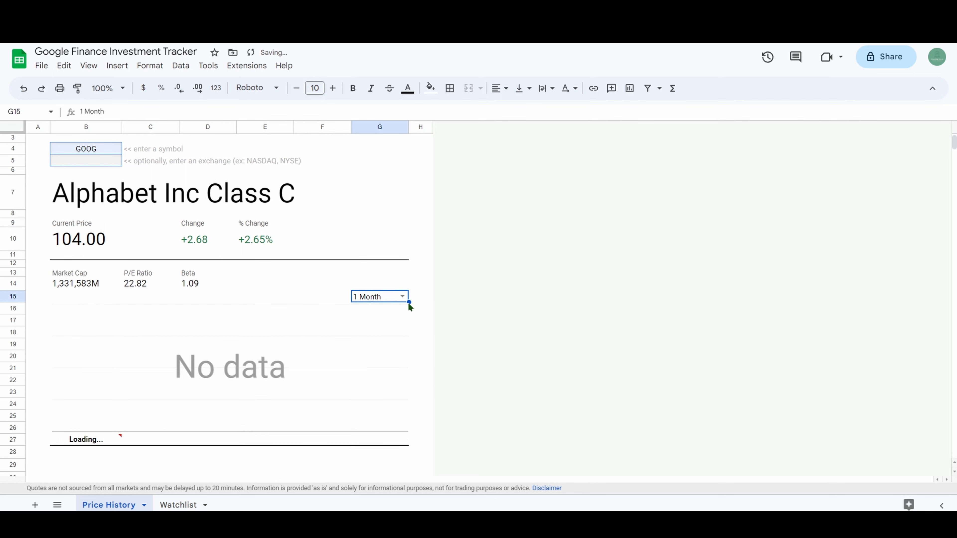
# - Examine the one-month chart, the symbol entry area and the daily price table for GOOG
pyautogui.scroll(-2, 235, 274)
pyautogui.scroll(3, 117, 312)
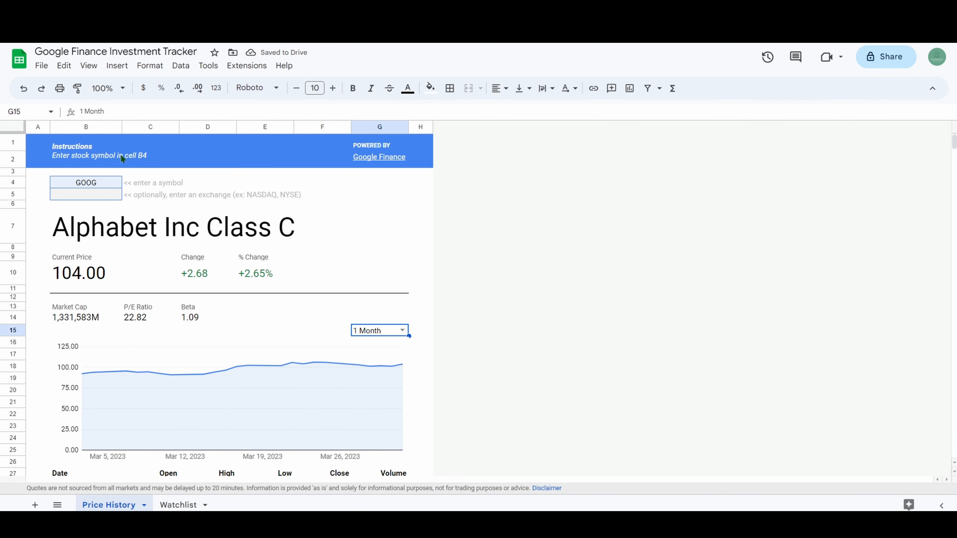
pyautogui.scroll(-1, 121, 158)
pyautogui.scroll(1, 121, 158)
pyautogui.scroll(-7, 252, 217)
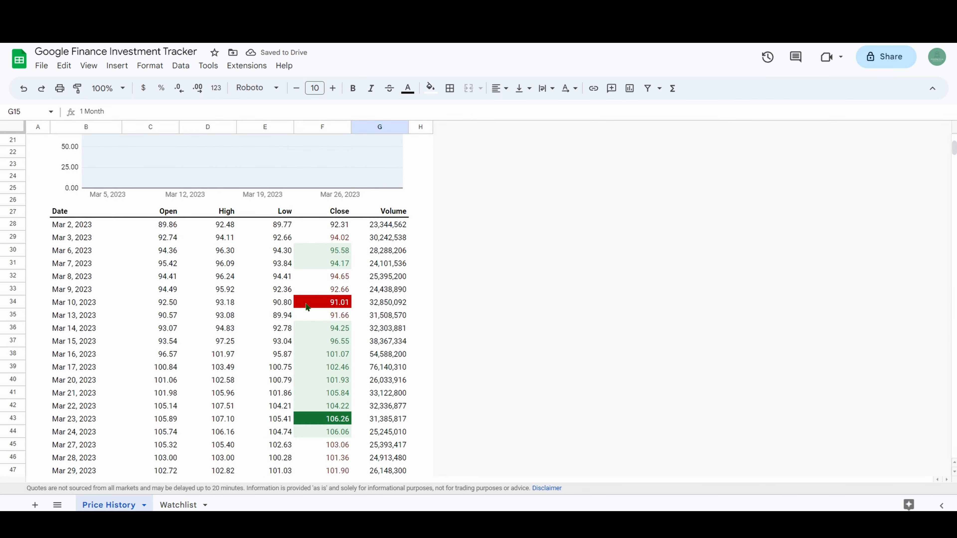
pyautogui.scroll(-3, 306, 306)
pyautogui.scroll(10, 290, 349)
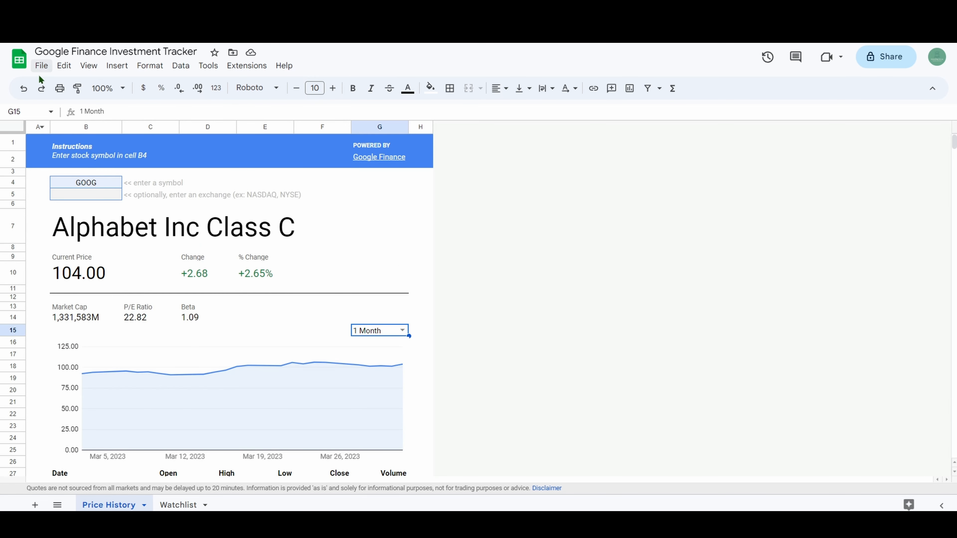
# - Return to the spreadsheet list, remove the Google Finance Investment Tracker file and create a blank spreadsheet
pyautogui.click(19, 58)
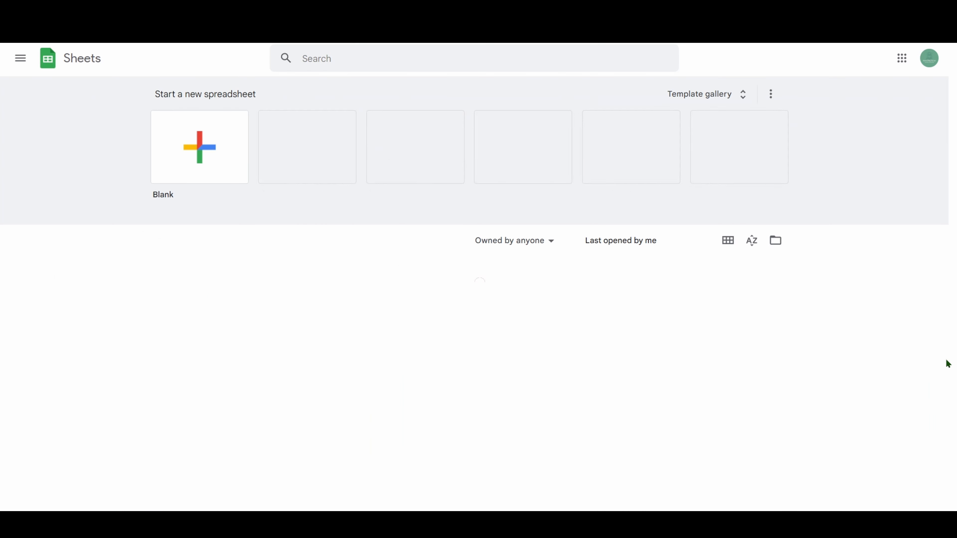
pyautogui.click(773, 279)
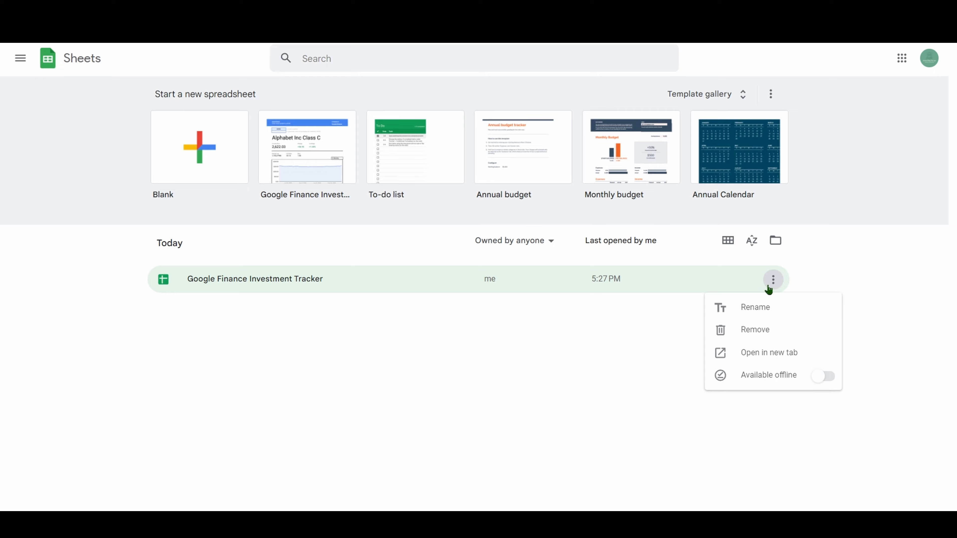
pyautogui.click(759, 334)
pyautogui.click(676, 324)
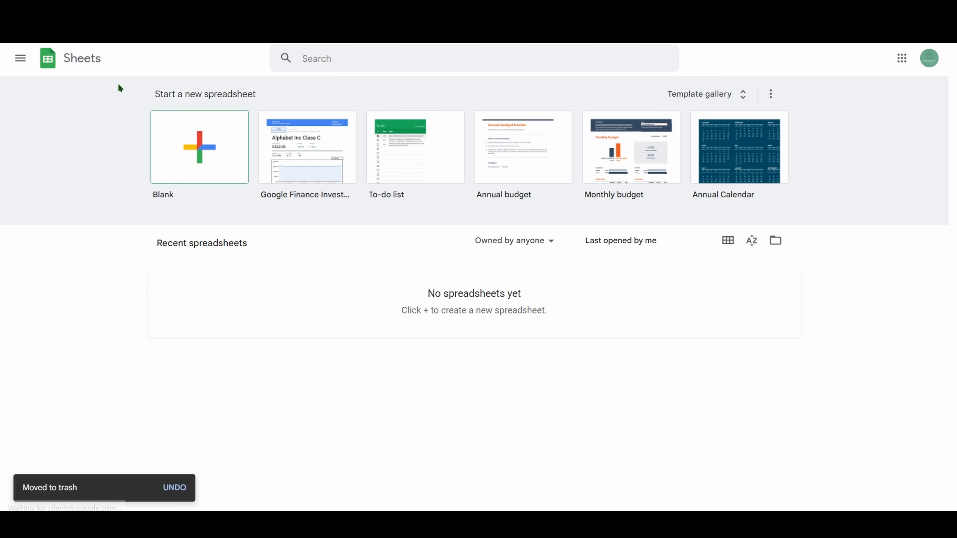
pyautogui.click(199, 146)
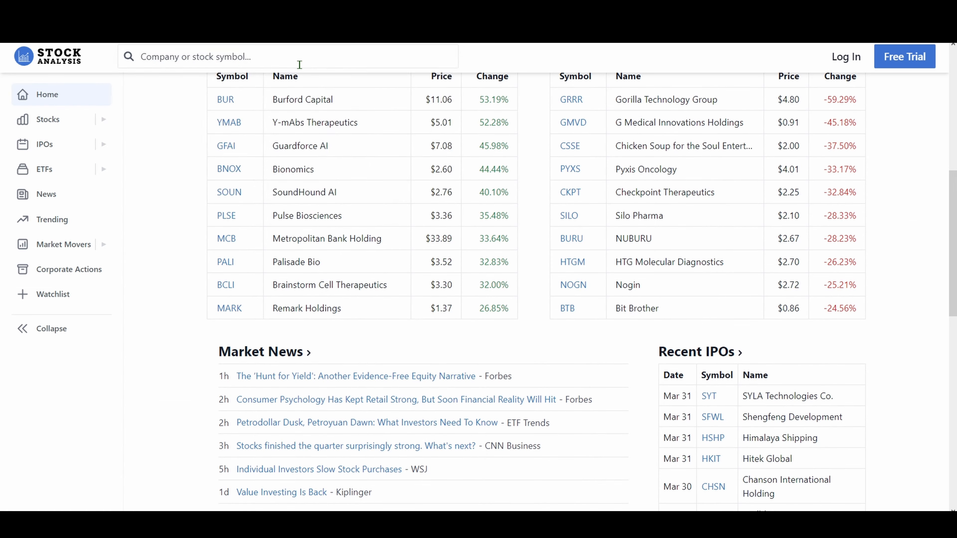
# - Switch to the Stock Analysis website, search for AAPL and open the Apple Inc. stock page
pyautogui.click(287, 64)
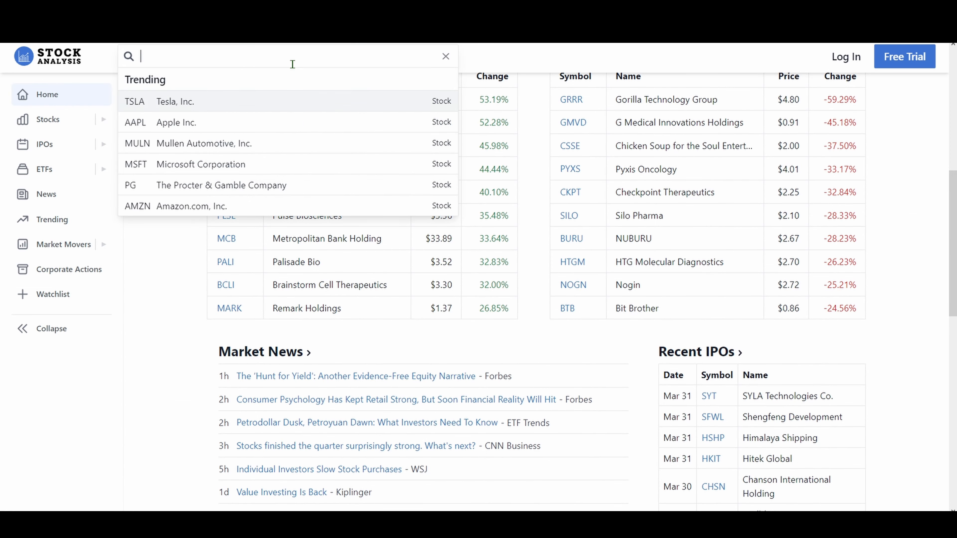
pyautogui.write('AAPL')
pyautogui.click(207, 83)
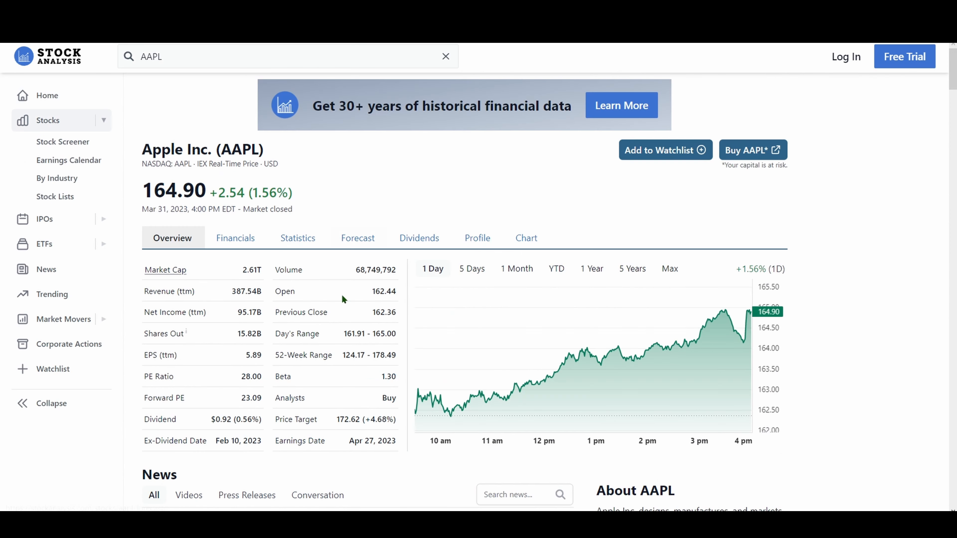
# - Look at Apple's statistics and its annual income statement in the financials
pyautogui.click(283, 239)
pyautogui.click(266, 241)
pyautogui.click(306, 244)
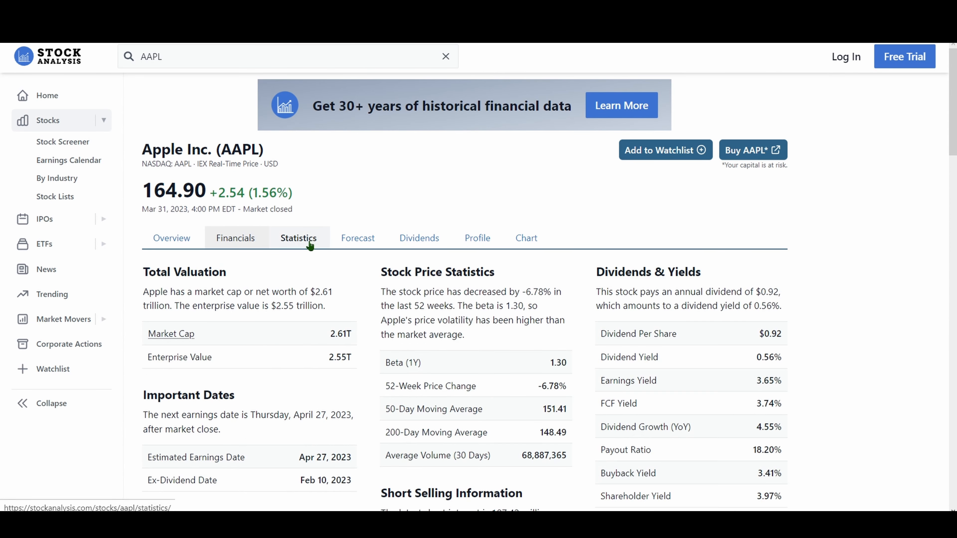
pyautogui.click(260, 252)
pyautogui.scroll(-1, 302, 312)
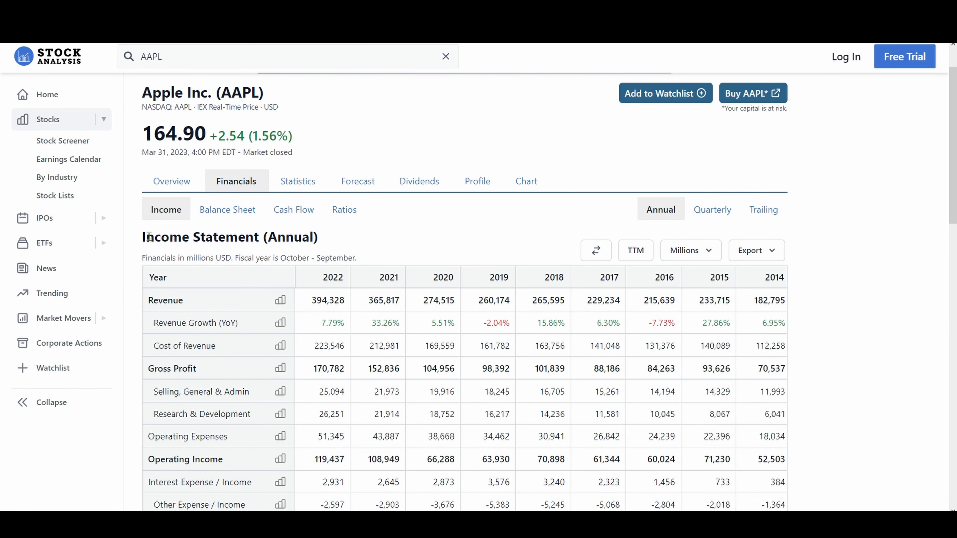
pyautogui.moveTo(149, 237); pyautogui.dragTo(266, 237)
# - View Apple's annual balance sheet and annual cash flow statement
pyautogui.click(244, 210)
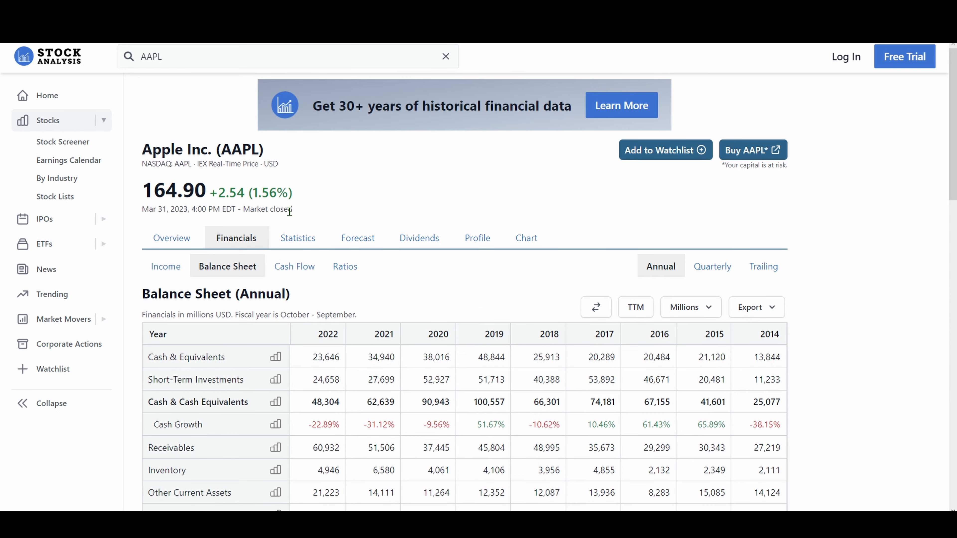
pyautogui.click(293, 268)
pyautogui.scroll(-3, 325, 284)
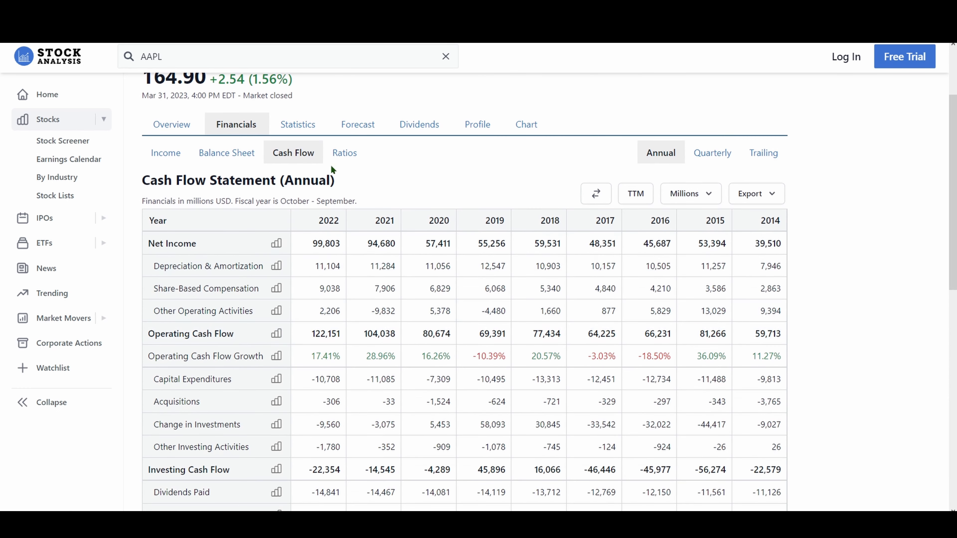
# - Examine Apple's annual ratios and metrics table, including the Return on Capital (ROIC) row
pyautogui.click(344, 153)
pyautogui.scroll(-5, 458, 305)
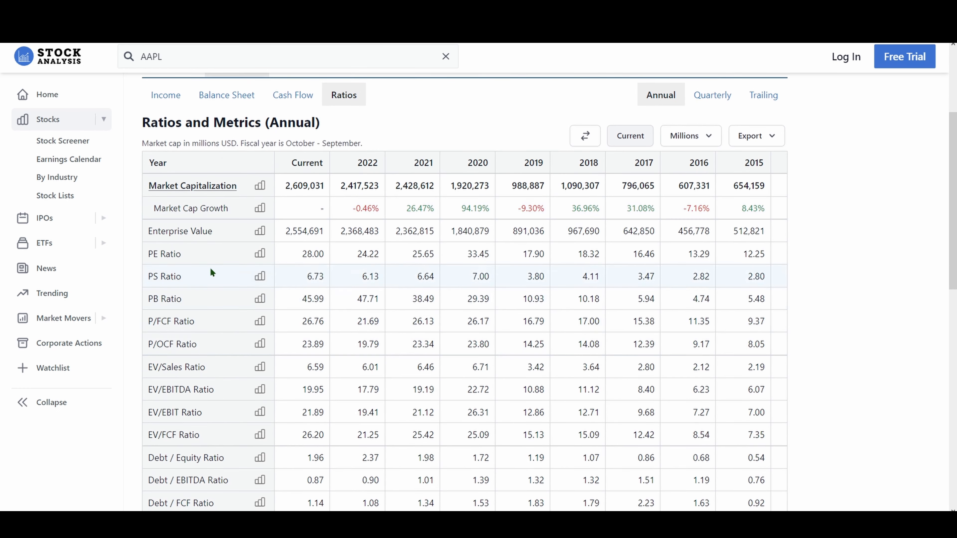
pyautogui.scroll(-10, 211, 270)
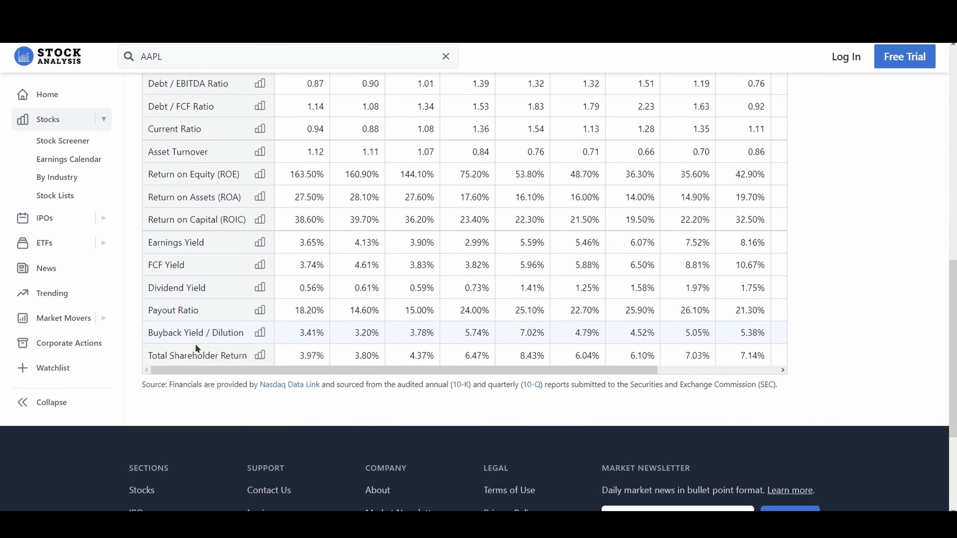
pyautogui.scroll(-2, 223, 251)
pyautogui.scroll(3, 230, 272)
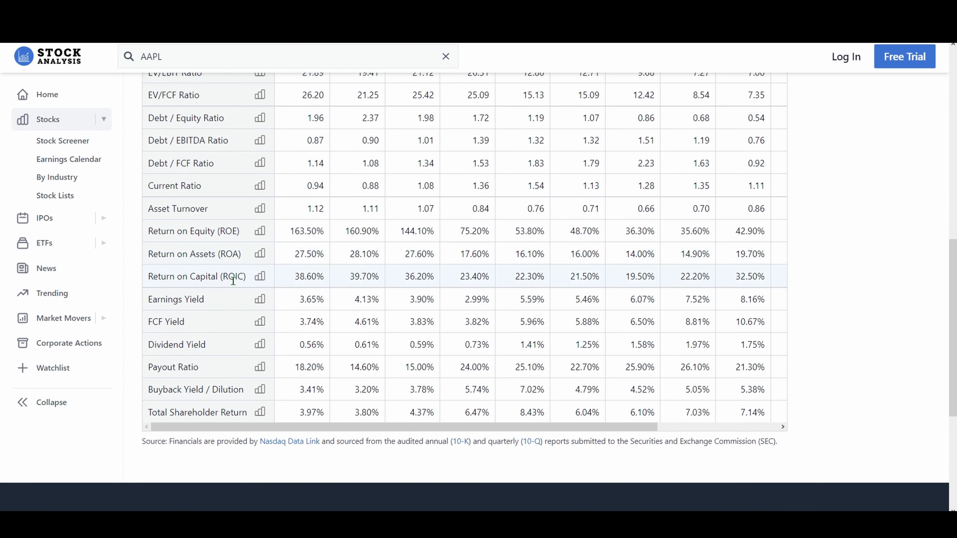
pyautogui.moveTo(157, 278); pyautogui.dragTo(236, 278)
pyautogui.click(273, 312)
pyautogui.scroll(13, 274, 310)
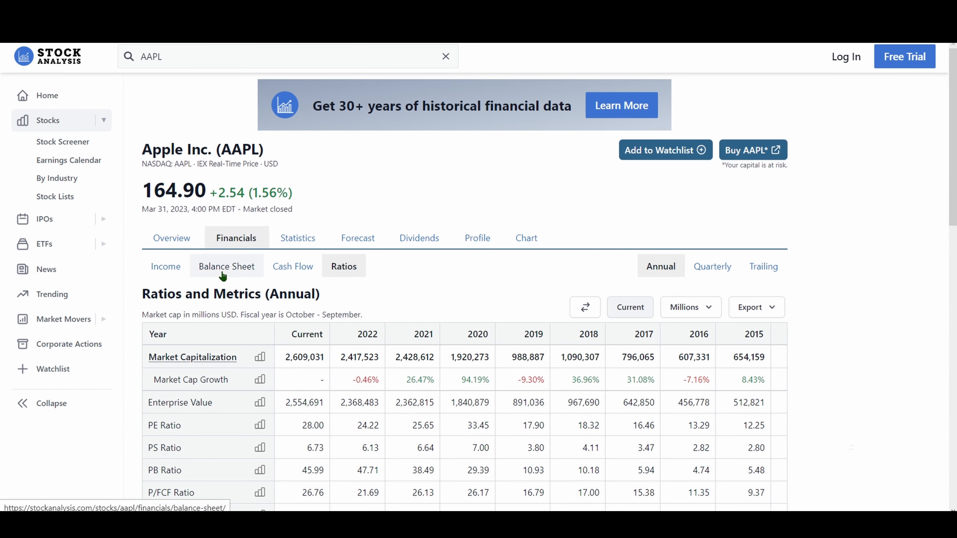
# - Go through Apple's financial statements again and open the annual Cash Flow statement
pyautogui.click(230, 268)
pyautogui.click(284, 271)
pyautogui.click(165, 267)
pyautogui.click(234, 269)
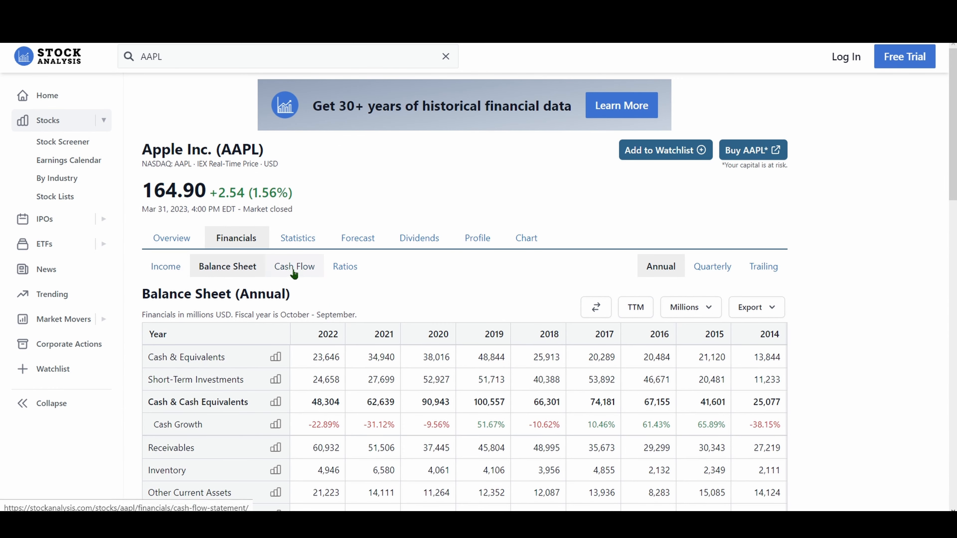
pyautogui.click(298, 269)
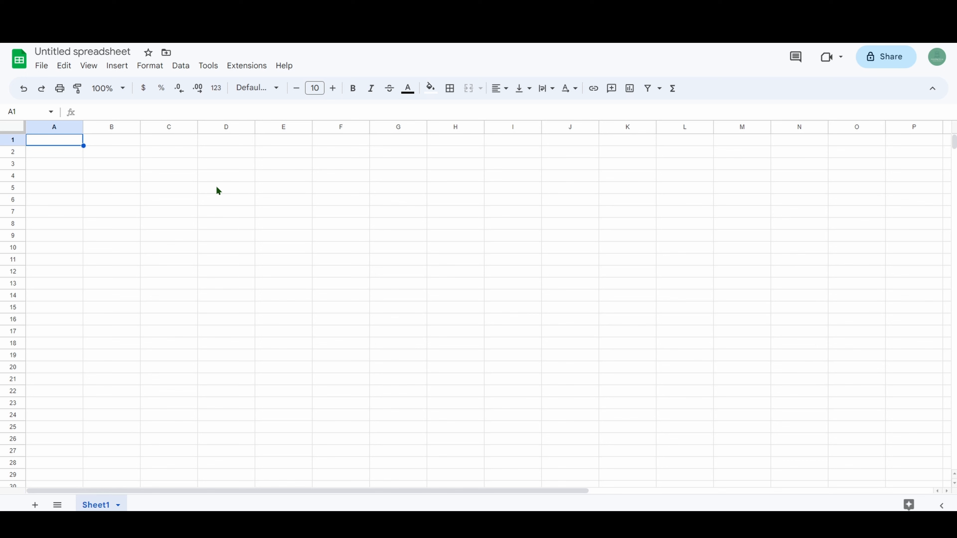
# - Switch to the blank Google Sheets spreadsheet and start an IMPORTHTML formula in cell A1
pyautogui.write('=')
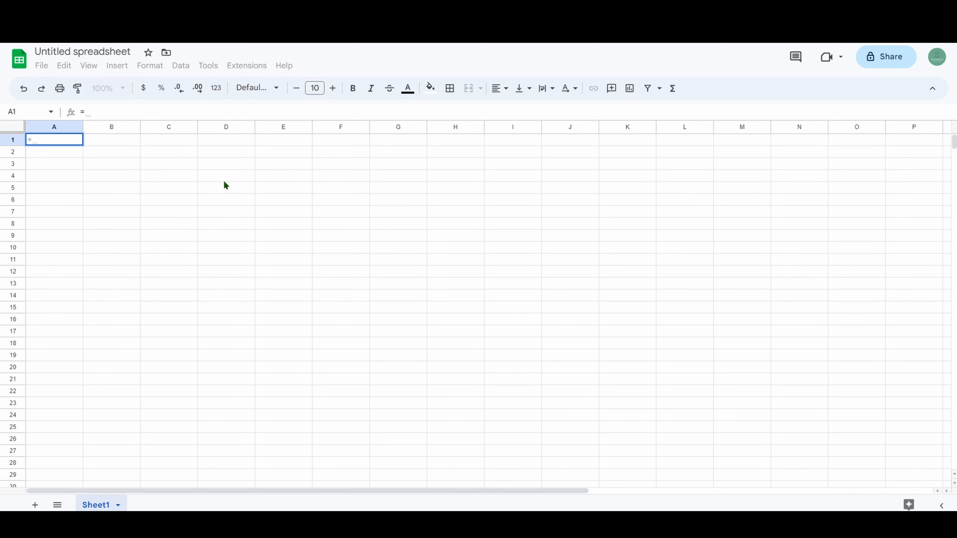
pyautogui.write('IMPOR')
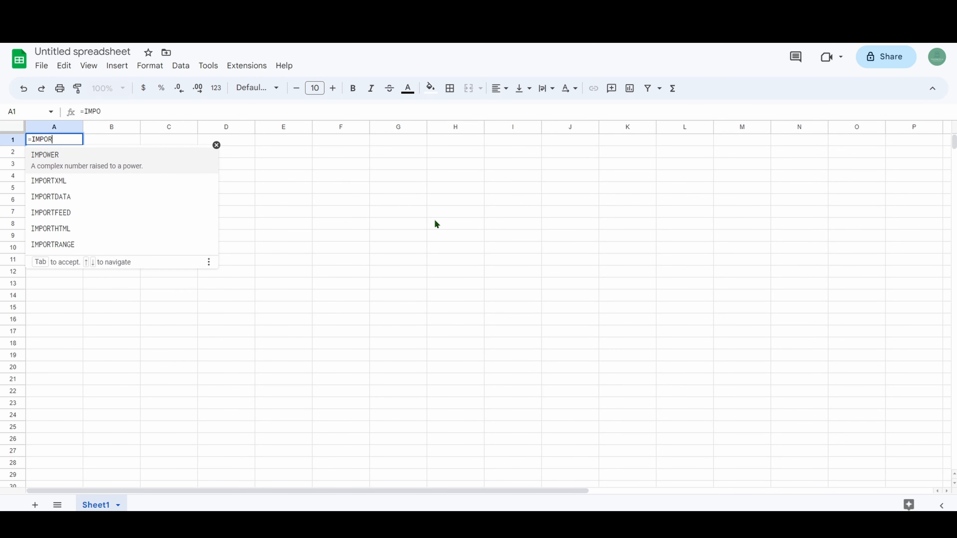
pyautogui.write('THT')
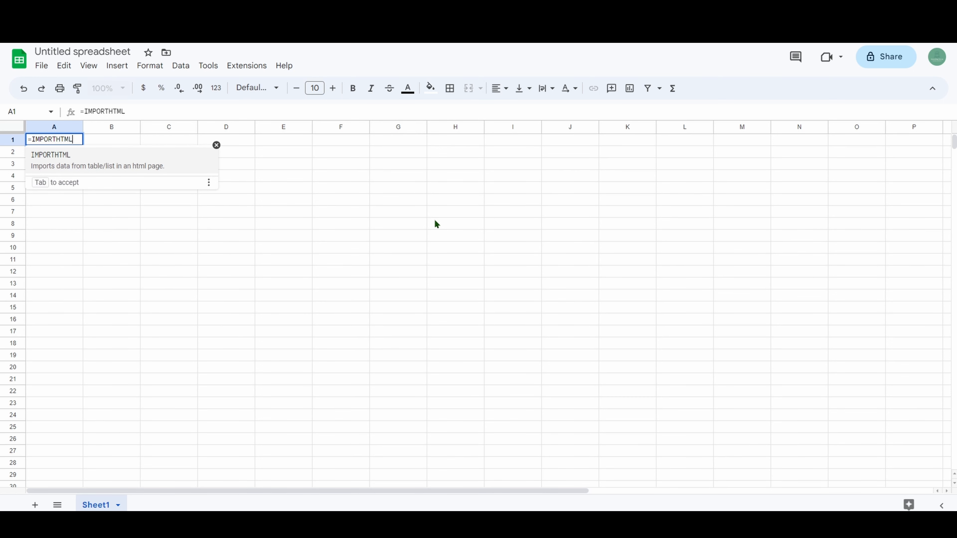
pyautogui.write('ML')
pyautogui.click(79, 167)
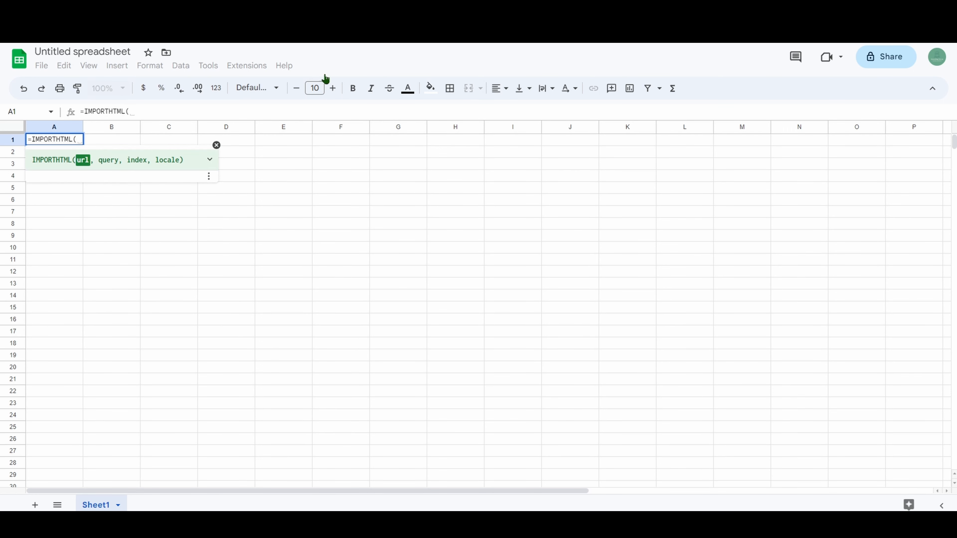
pyautogui.hotkey('ctrl', '2')
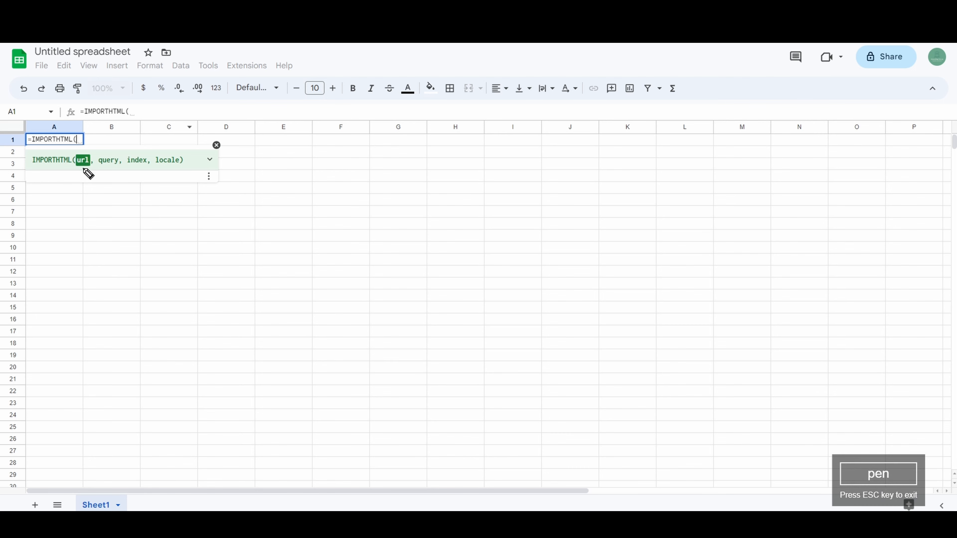
pyautogui.press('Escape')
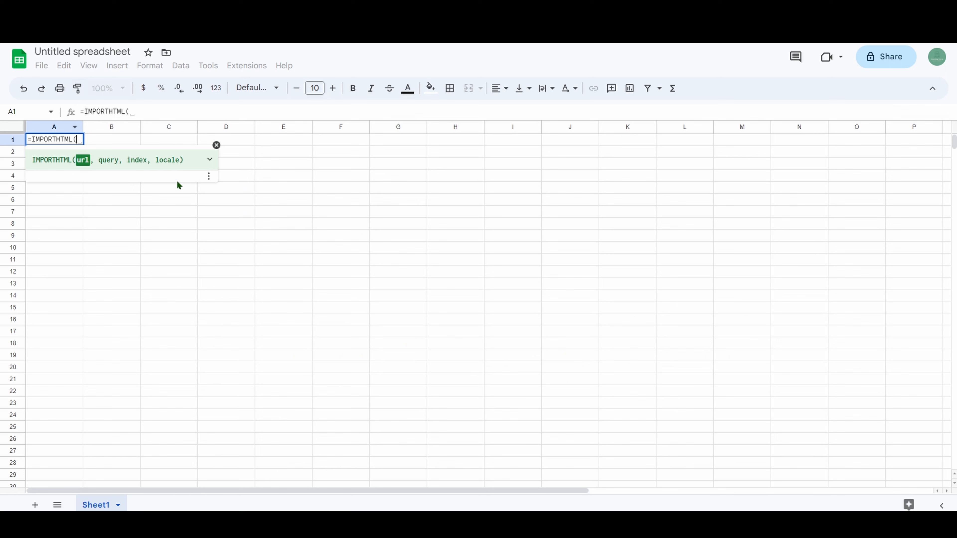
pyautogui.write('"https://stockanalysis.com/stocks/aapl/financials/cash-flow-statement/"')
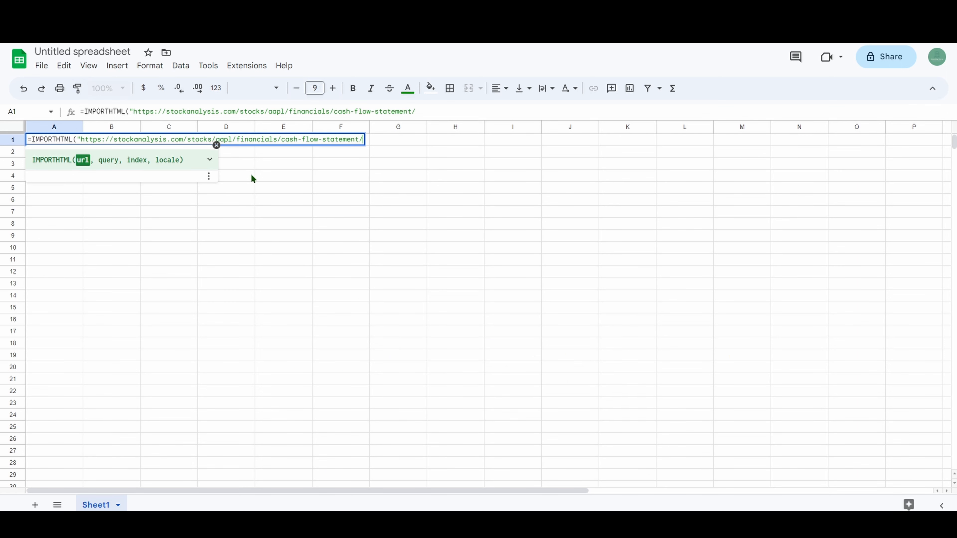
pyautogui.write(',')
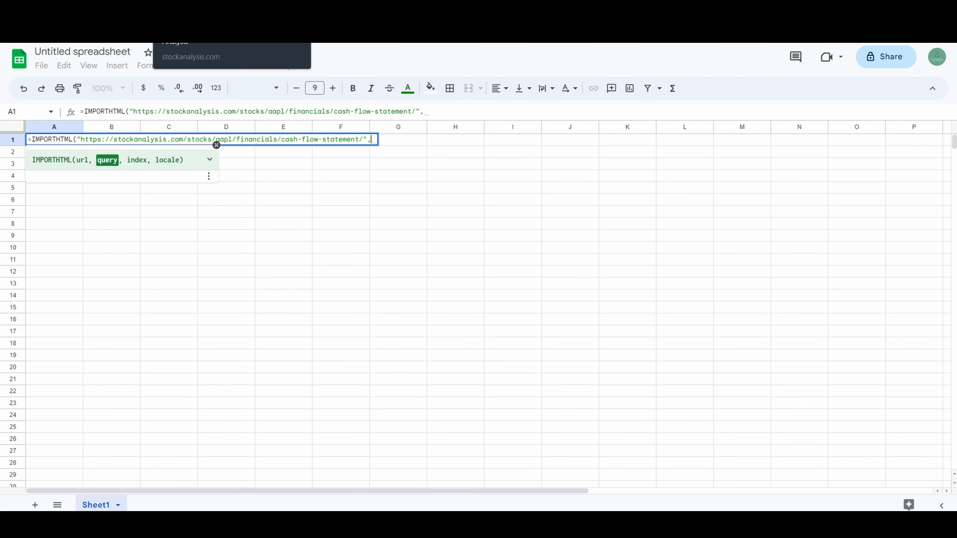
pyautogui.write('"')
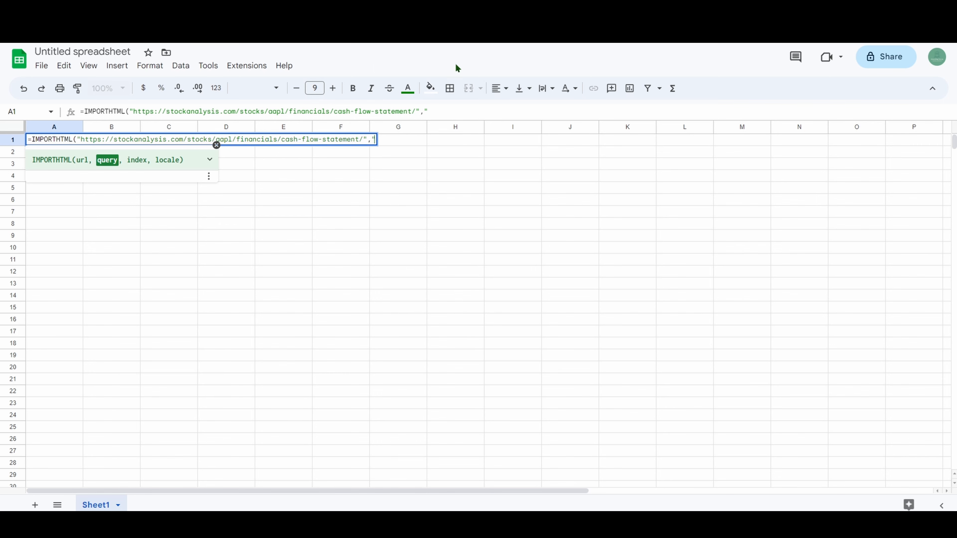
pyautogui.write('table",')
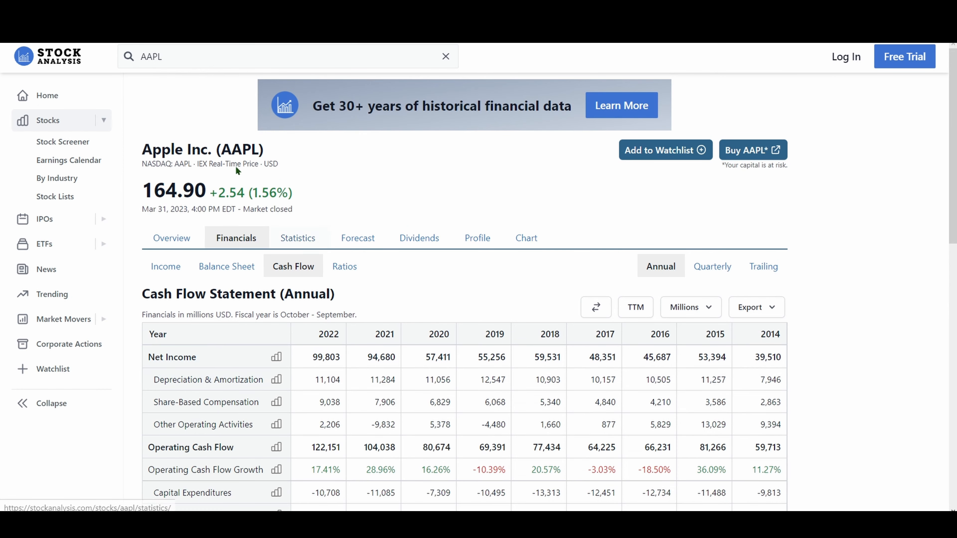
pyautogui.hotkey('ctrl', '2')
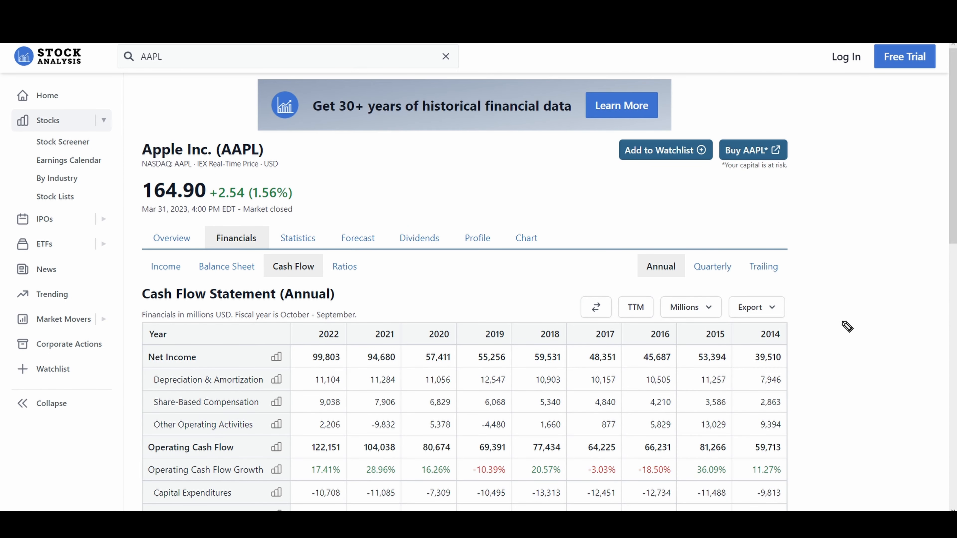
pyautogui.moveTo(836, 319)
pyautogui.mouseDown()
pyautogui.moveTo(125, 306)
pyautogui.moveTo(130, 478)
pyautogui.mouseUp()
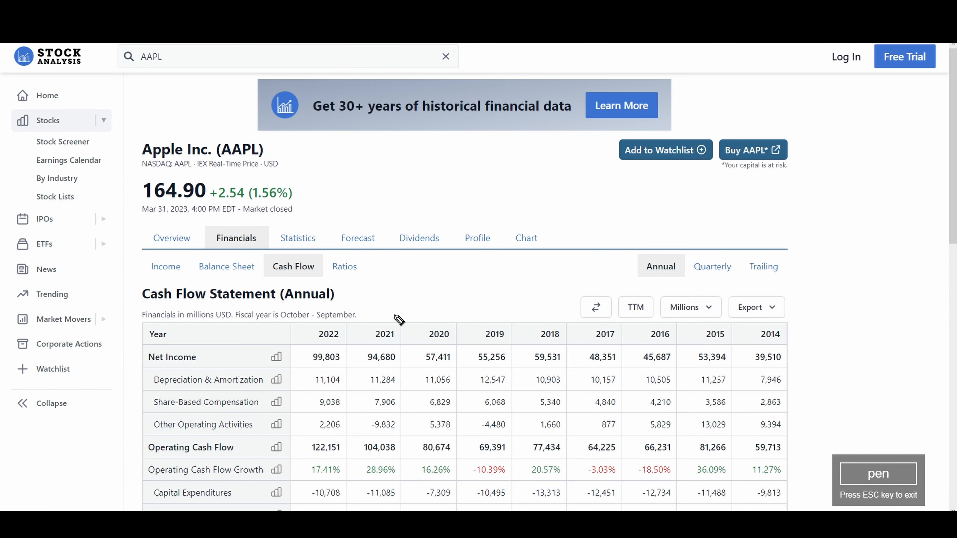
pyautogui.press('Escape')
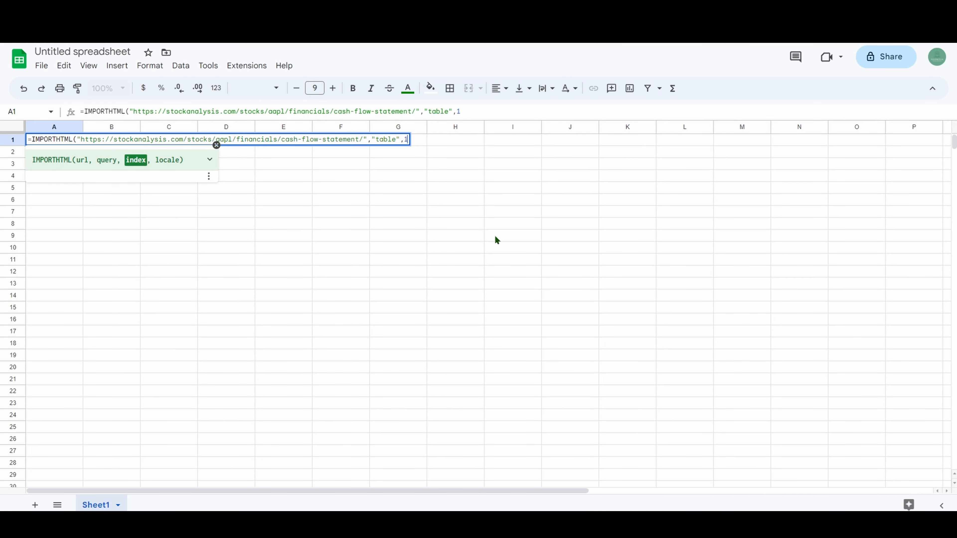
pyautogui.press('Return')
pyautogui.click(537, 284)
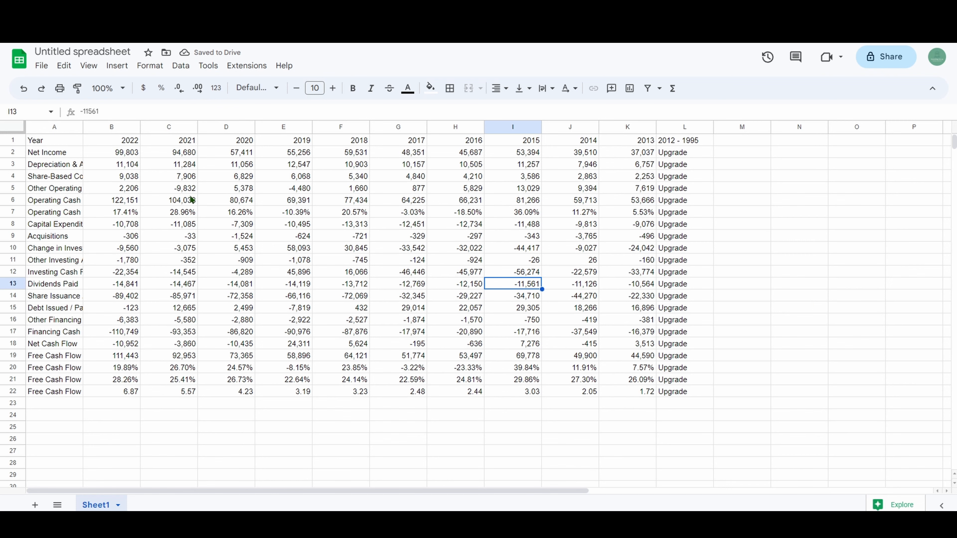
# - Compare the imported cash flow table in the sheet with the original on the Stock Analysis page
pyautogui.moveTo(45, 145)
pyautogui.mouseDown()
pyautogui.moveTo(703, 368)
pyautogui.moveTo(702, 392)
pyautogui.mouseUp()
pyautogui.click(862, 324)
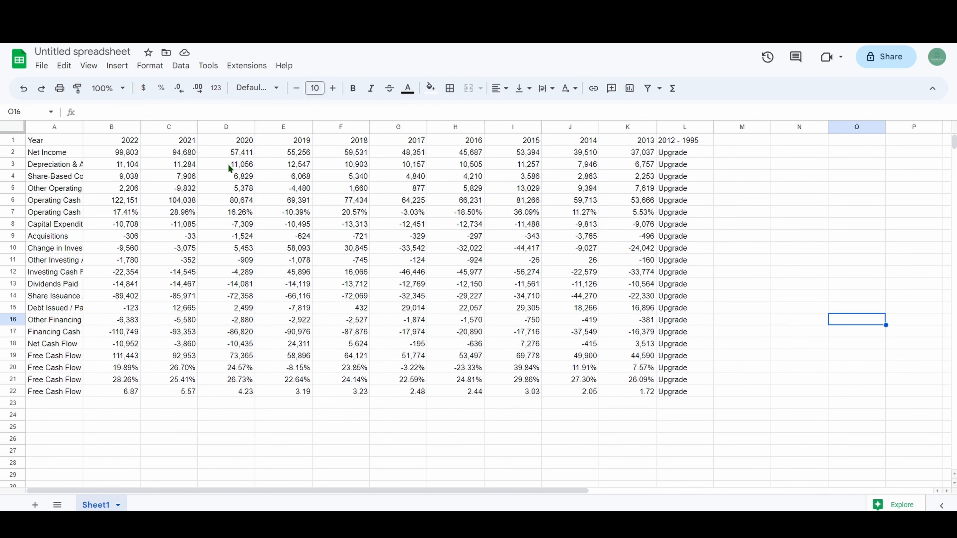
pyautogui.hotkey('ctrl', 'shift', 'Tab')
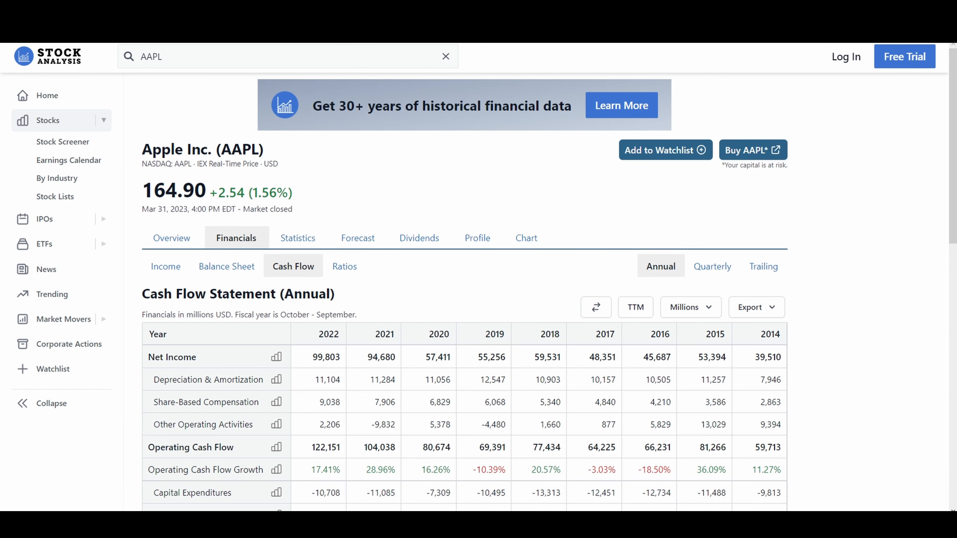
pyautogui.hotkey('ctrl', 'Tab')
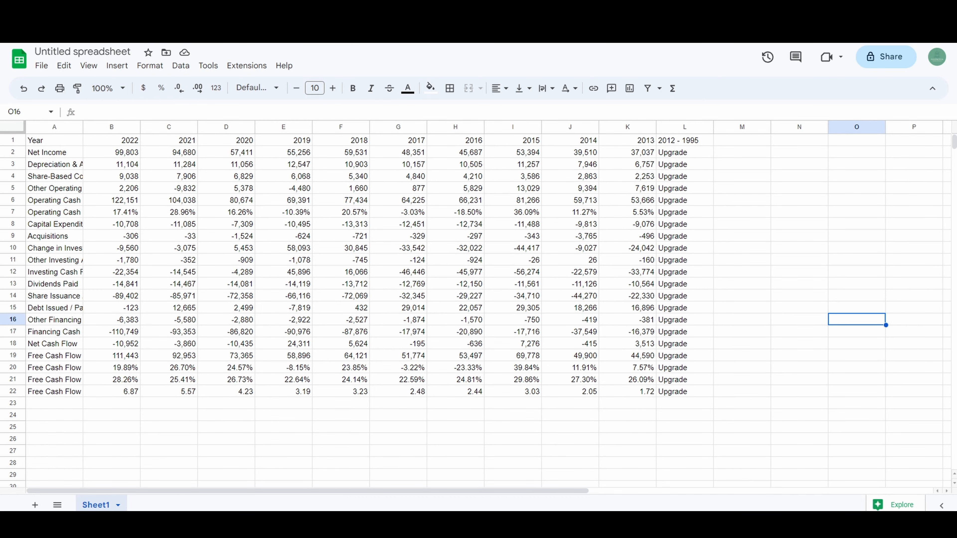
# - Move the IMPORTHTML formula from cell A1 to cell A5, leaving empty rows above the table
pyautogui.click(44, 143)
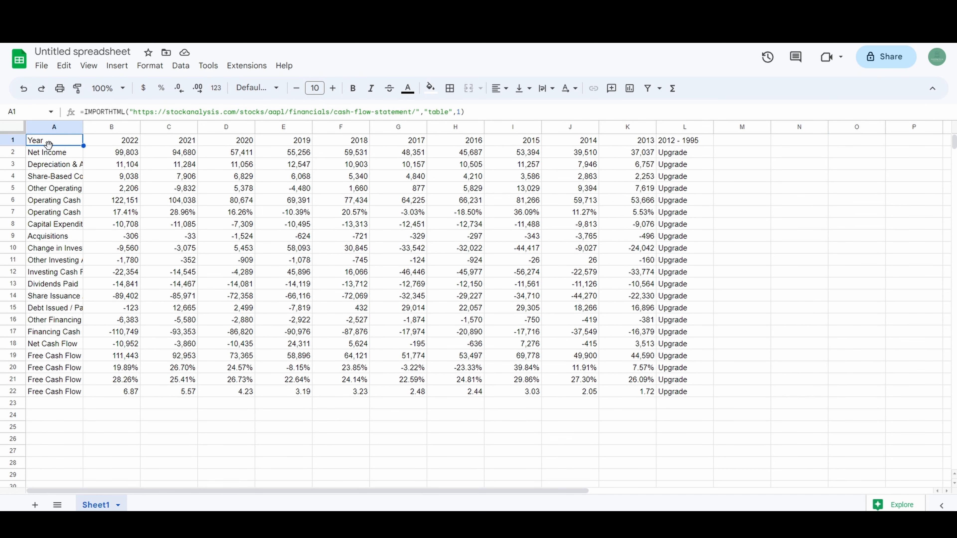
pyautogui.moveTo(46, 174); pyautogui.dragTo(46, 188)
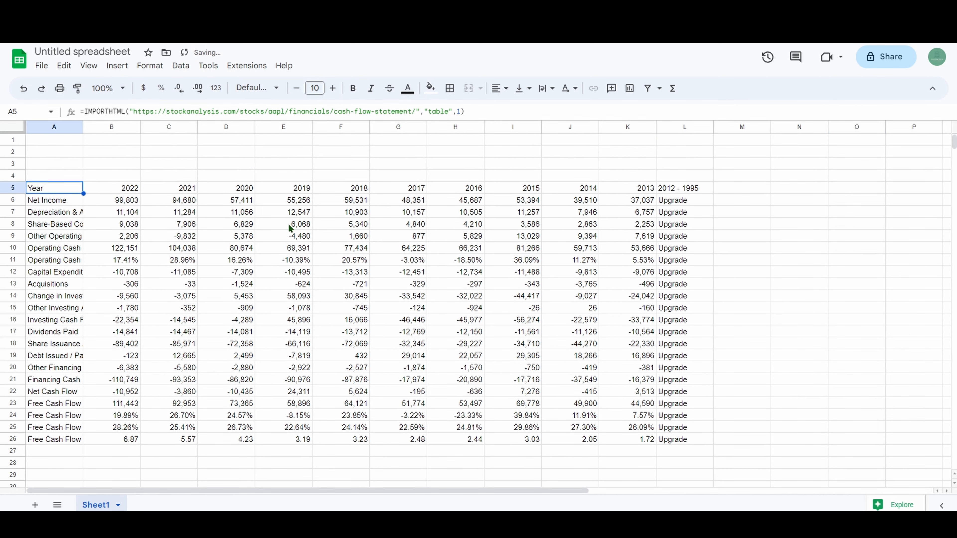
pyautogui.click(797, 260)
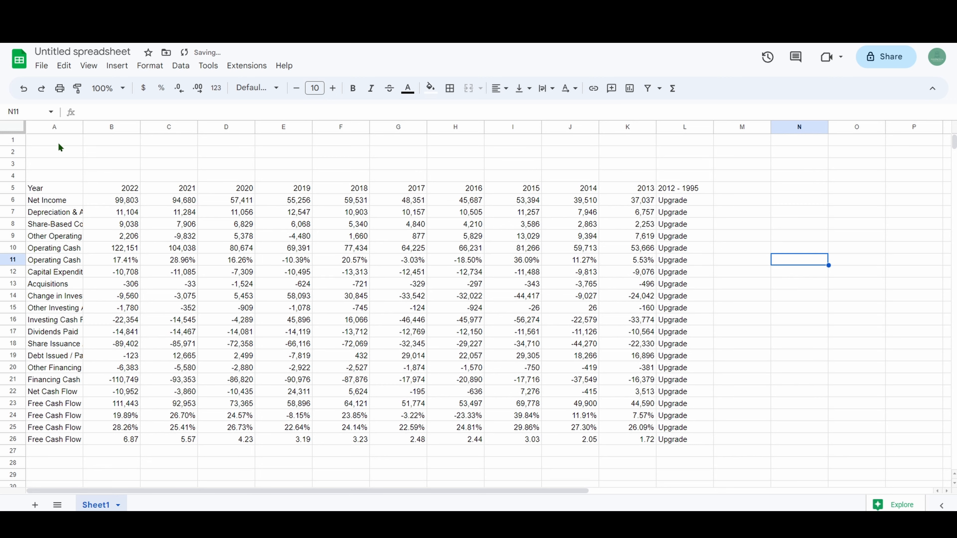
# - Enter the ticker AAPL in cell A2, above the imported table
pyautogui.click(59, 152)
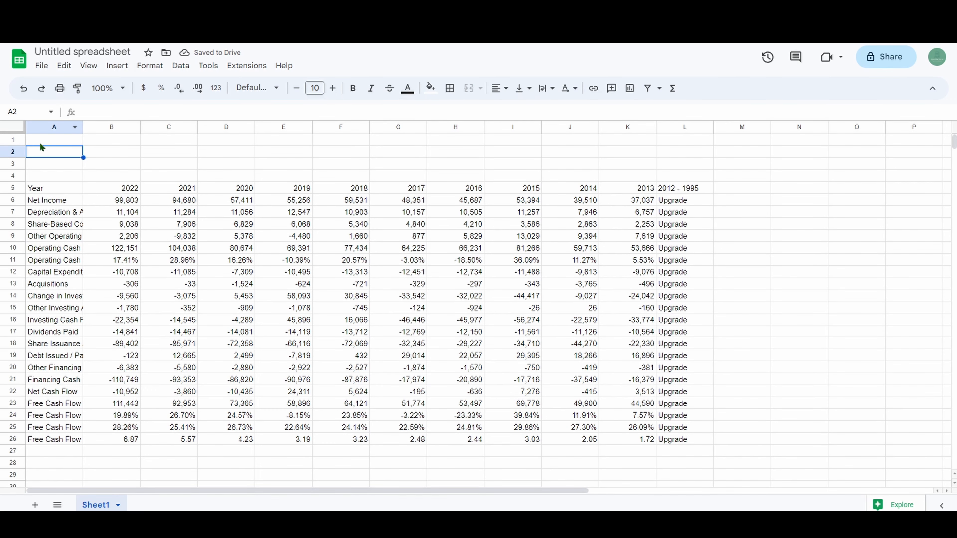
pyautogui.write('AAPL')
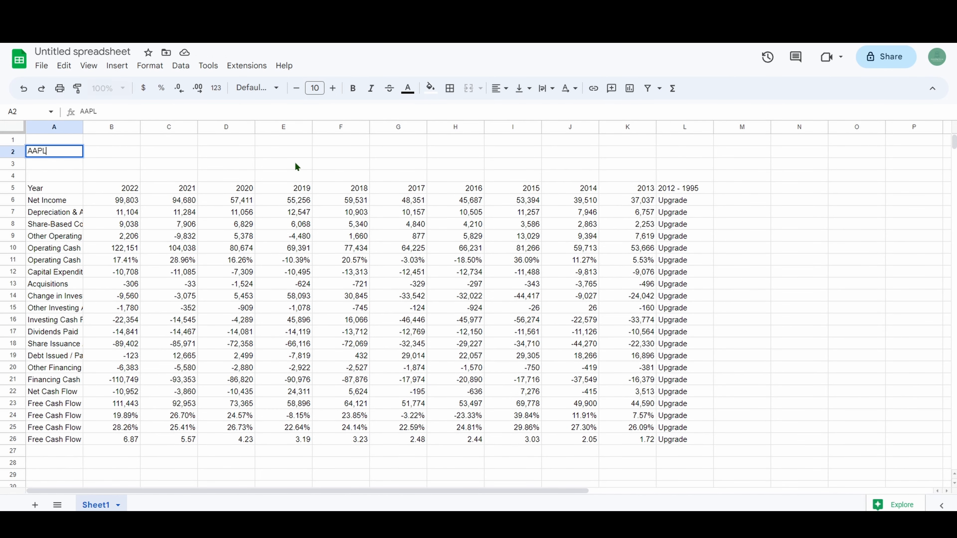
pyautogui.press('Return')
pyautogui.click(118, 164)
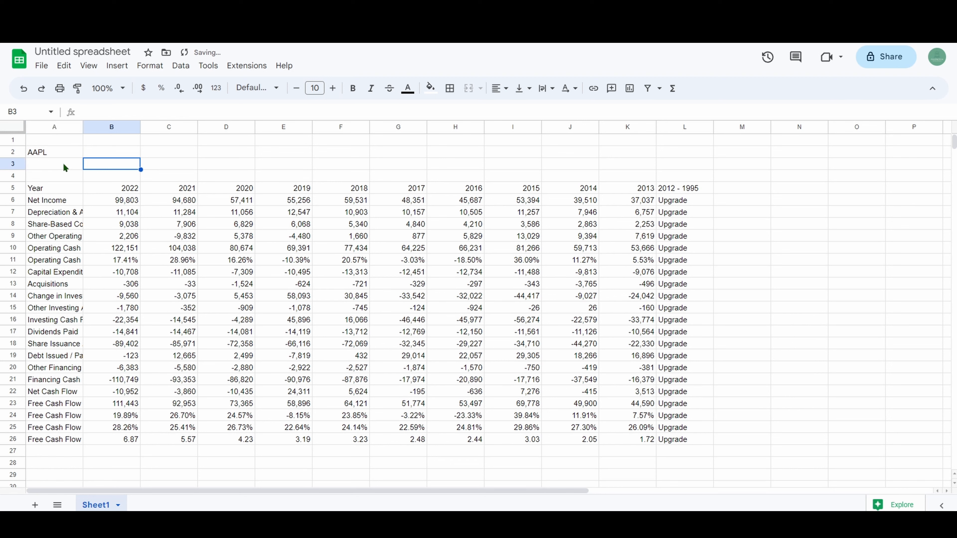
pyautogui.click(53, 187)
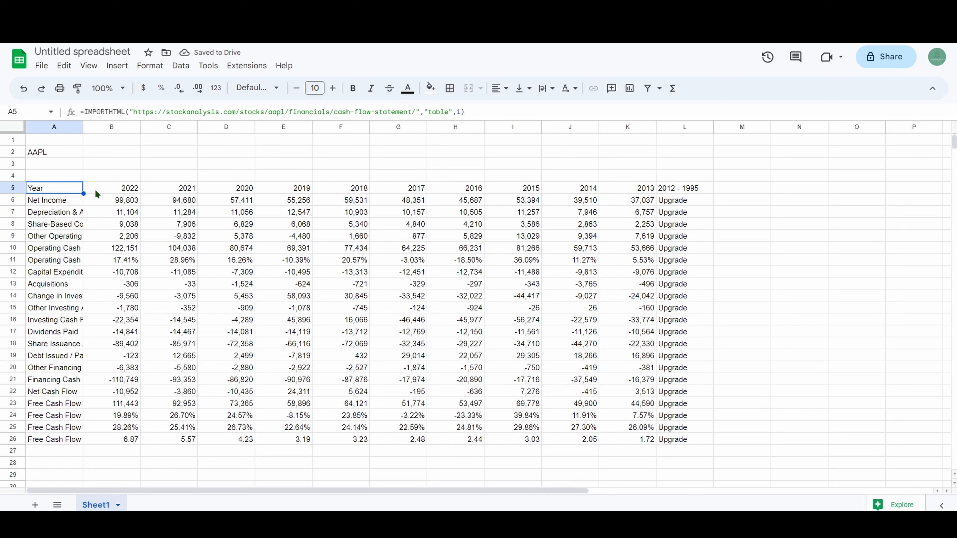
pyautogui.click(53, 153)
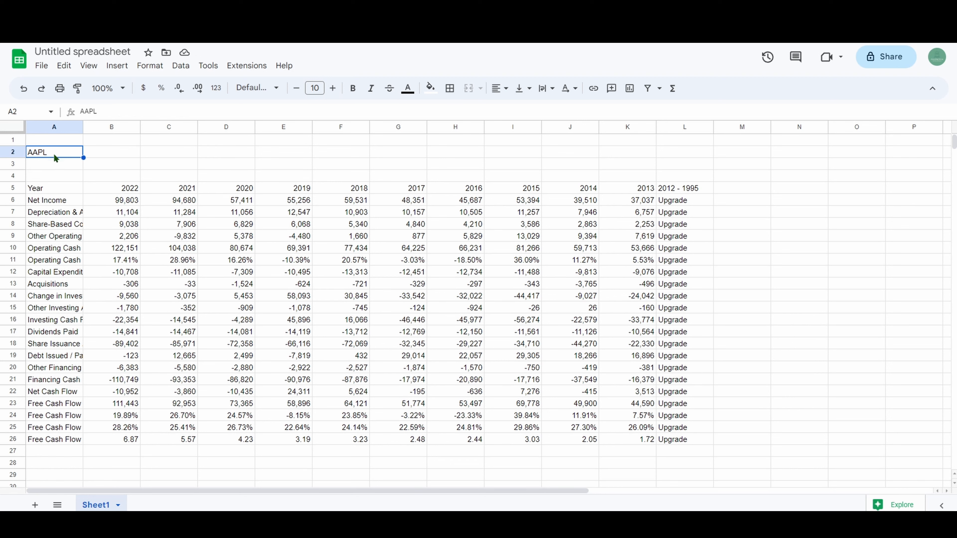
pyautogui.click(85, 165)
# - In the A5 formula, replace aapl in the URL with "&A2&" so the address uses the ticker in cell A2
pyautogui.click(57, 188)
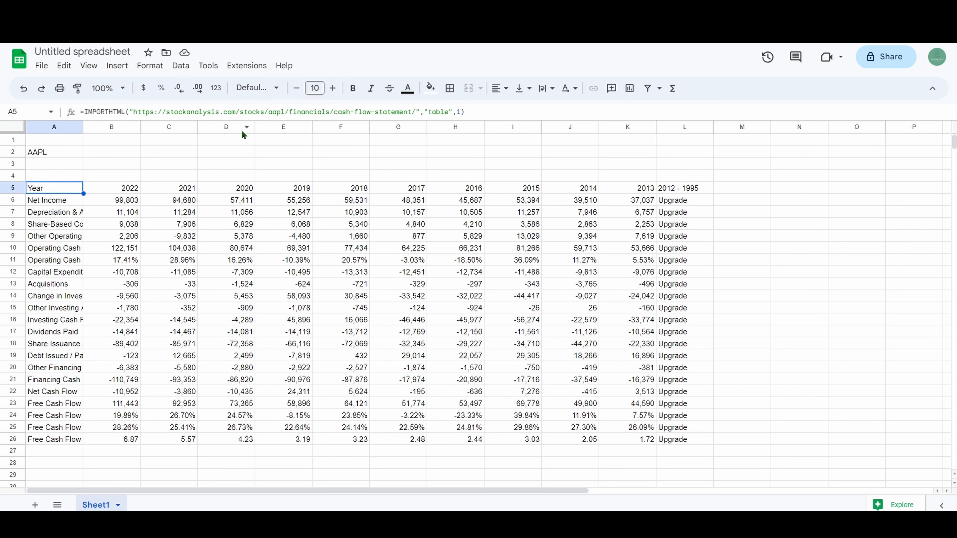
pyautogui.doubleClick(284, 112)
pyautogui.press('BackSpace')
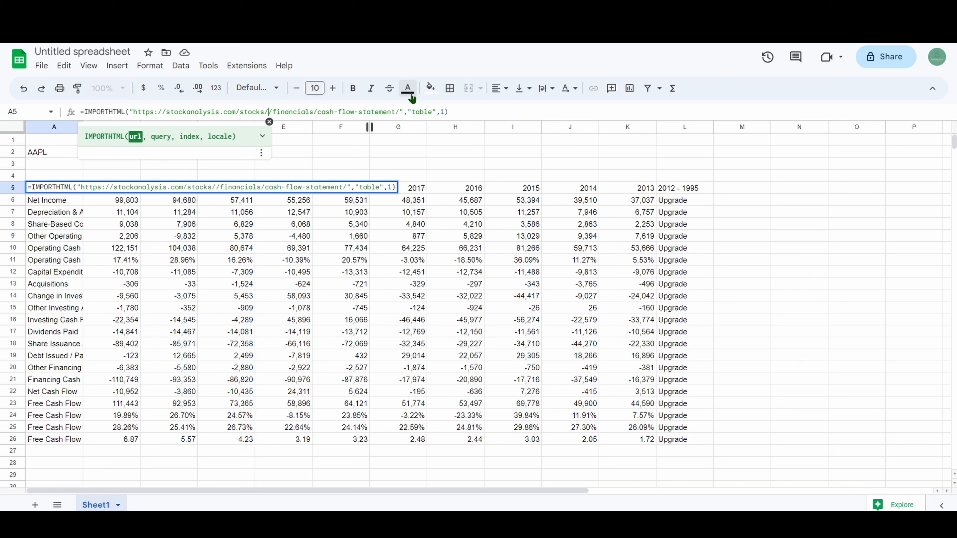
pyautogui.write('&&')
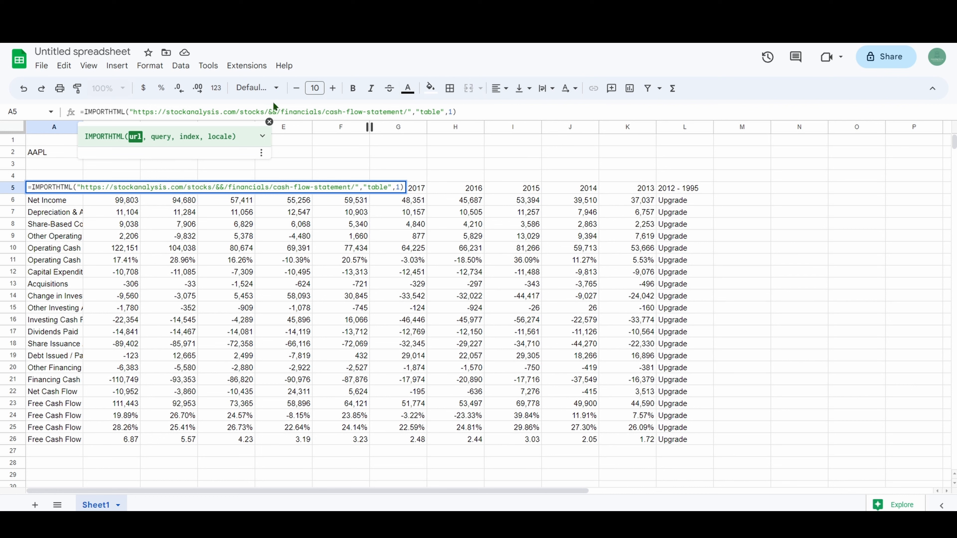
pyautogui.doubleClick(275, 111)
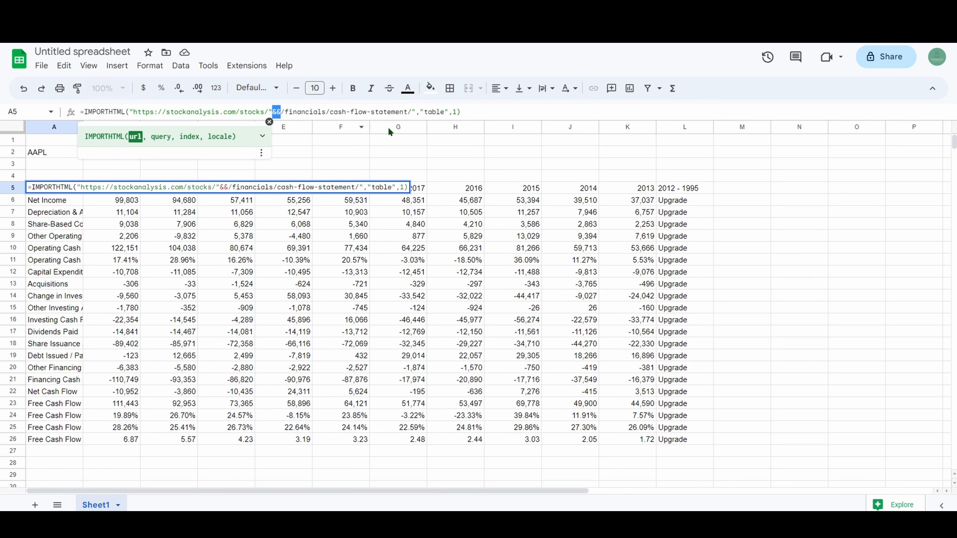
pyautogui.write('""')
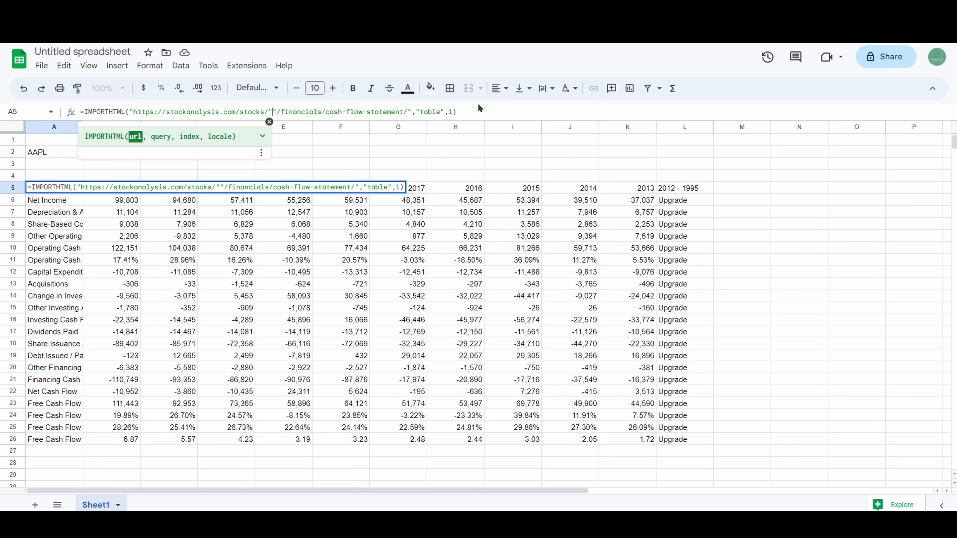
pyautogui.write('&&')
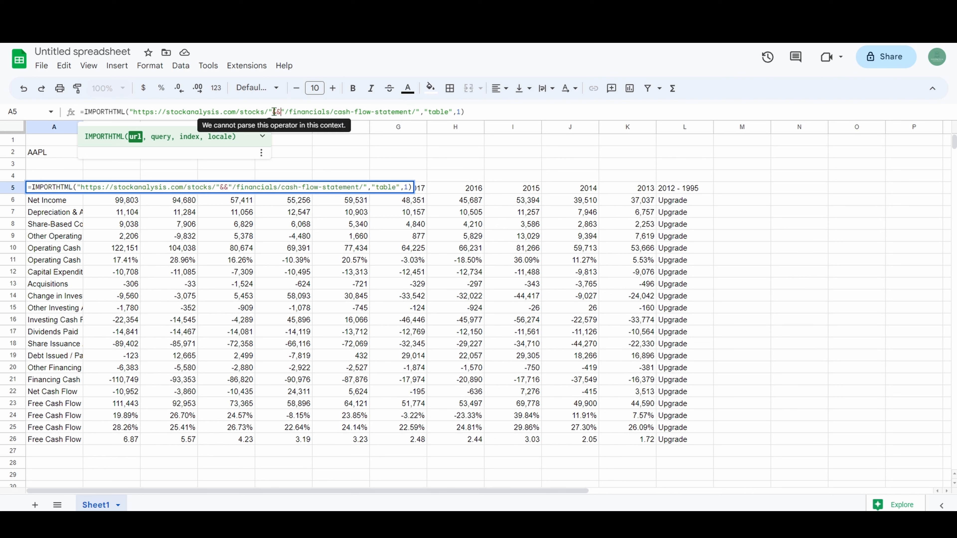
pyautogui.click(37, 155)
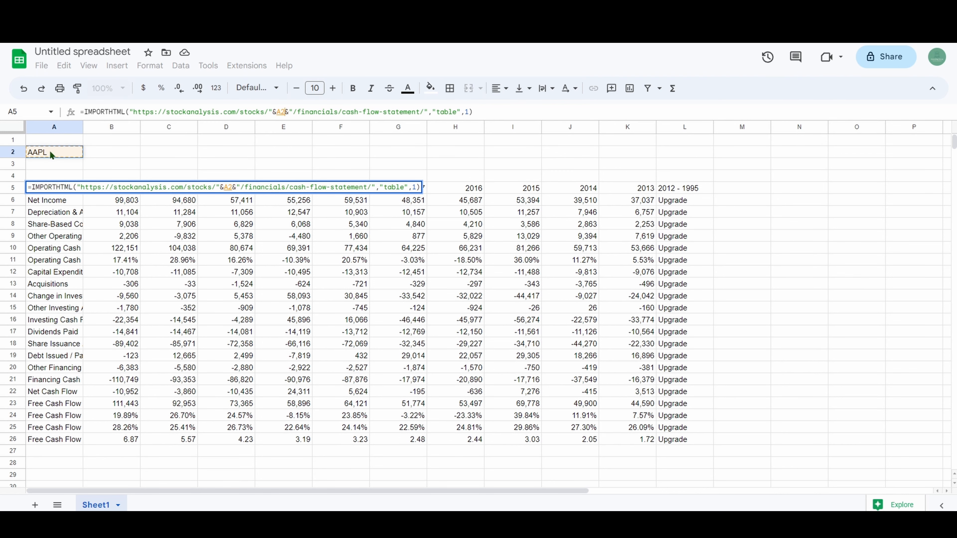
pyautogui.press('Return')
pyautogui.click(322, 224)
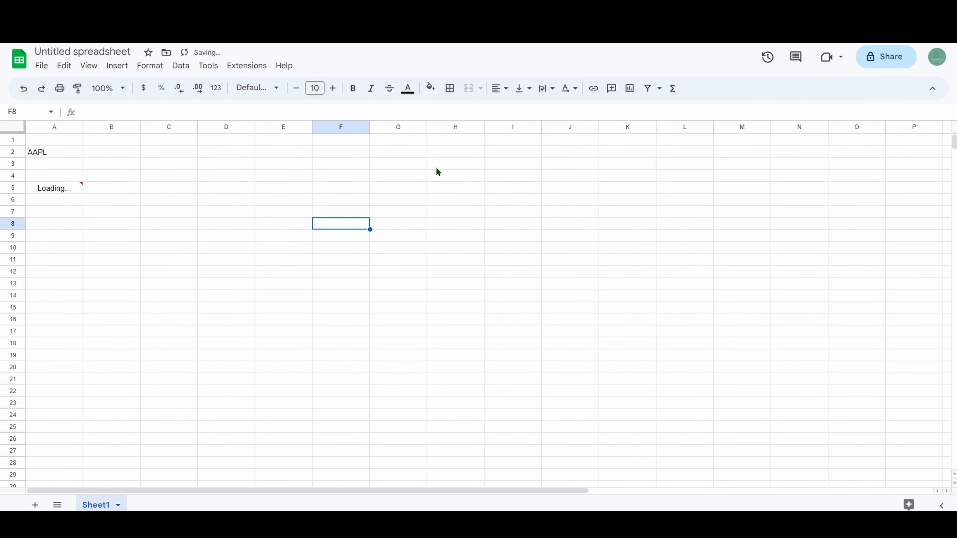
# - Replace the ticker in cell A2 with MMM
pyautogui.doubleClick(62, 148)
pyautogui.moveTo(63, 148); pyautogui.dragTo(15, 151)
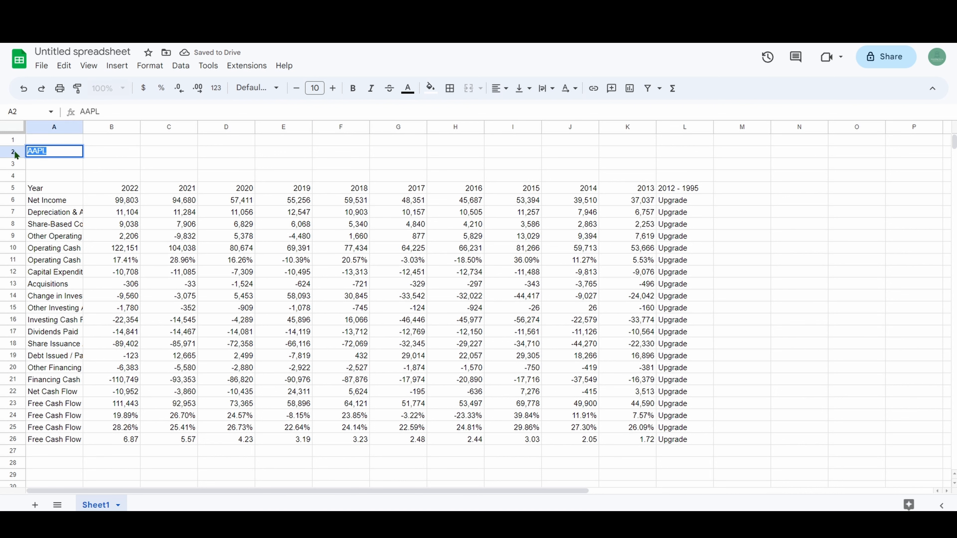
pyautogui.write('MMM')
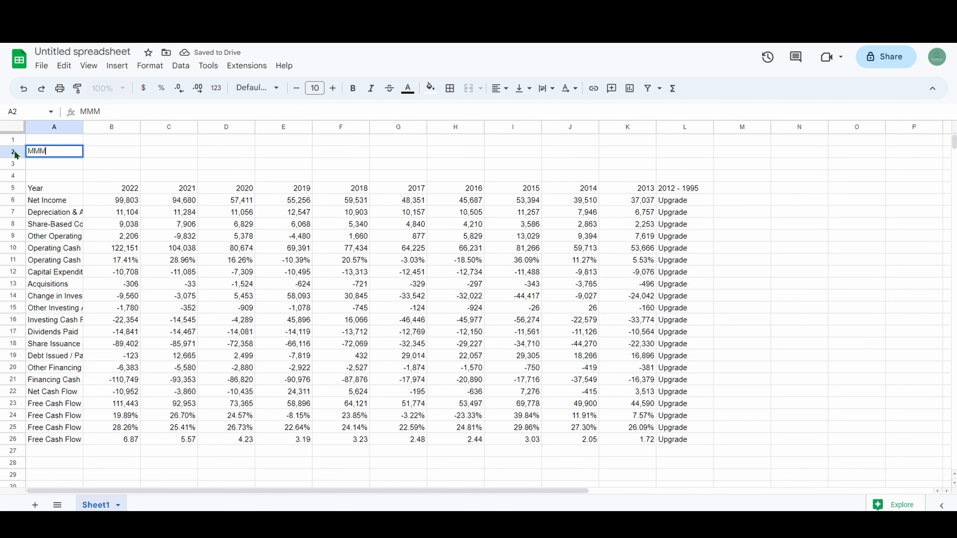
pyautogui.press('Return')
pyautogui.click(335, 166)
# - Change the ticker in cell A2 to MSFT and look over the imported cash flow statement
pyautogui.doubleClick(48, 150)
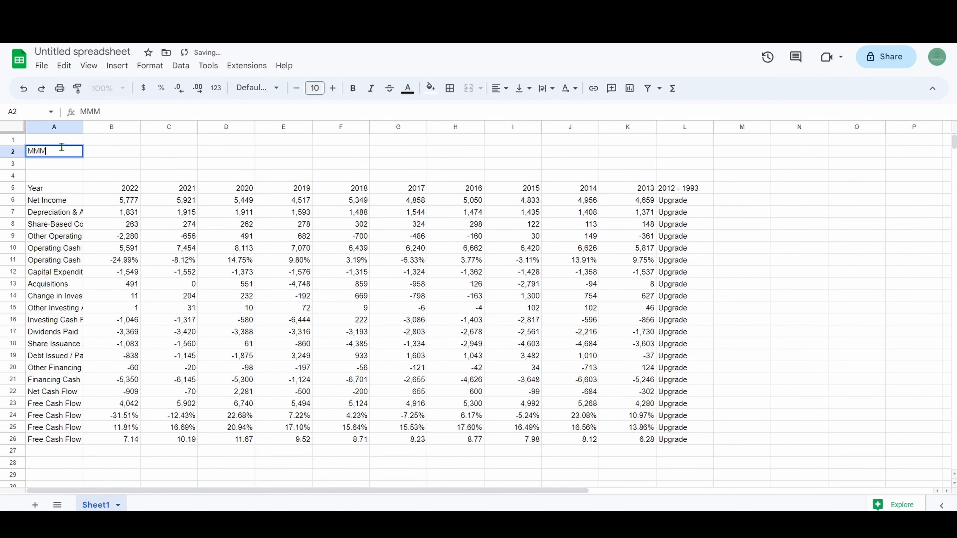
pyautogui.moveTo(47, 151); pyautogui.dragTo(22, 155)
pyautogui.write('MSFT')
pyautogui.press('Return')
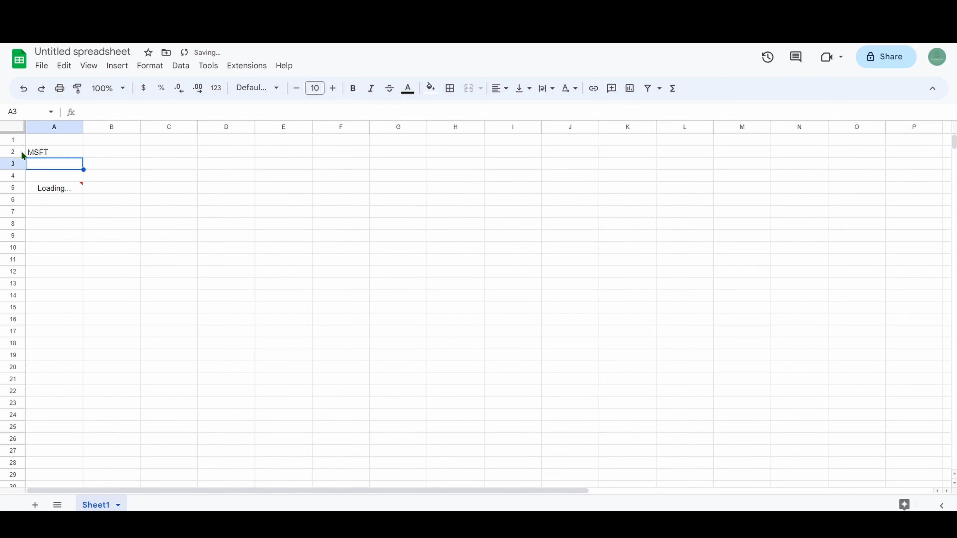
pyautogui.click(241, 154)
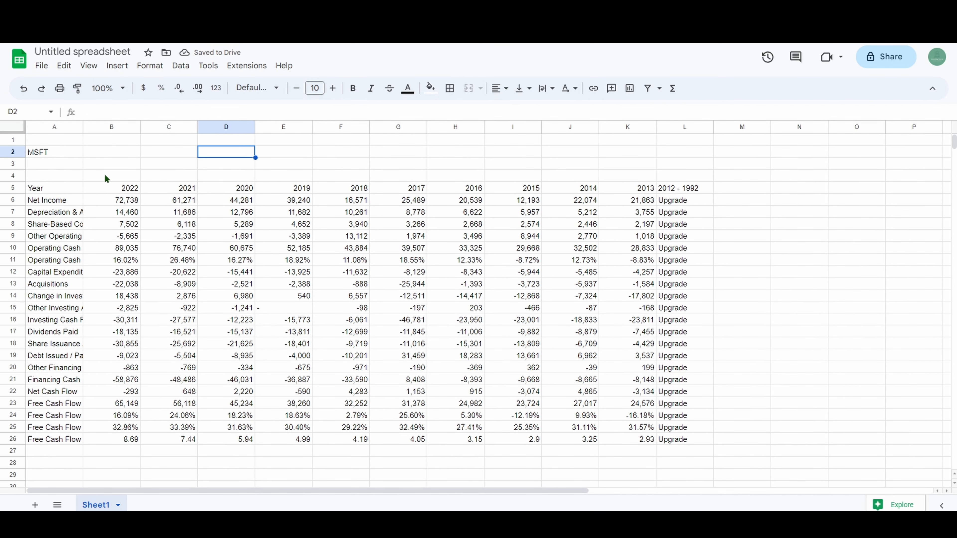
pyautogui.click(834, 274)
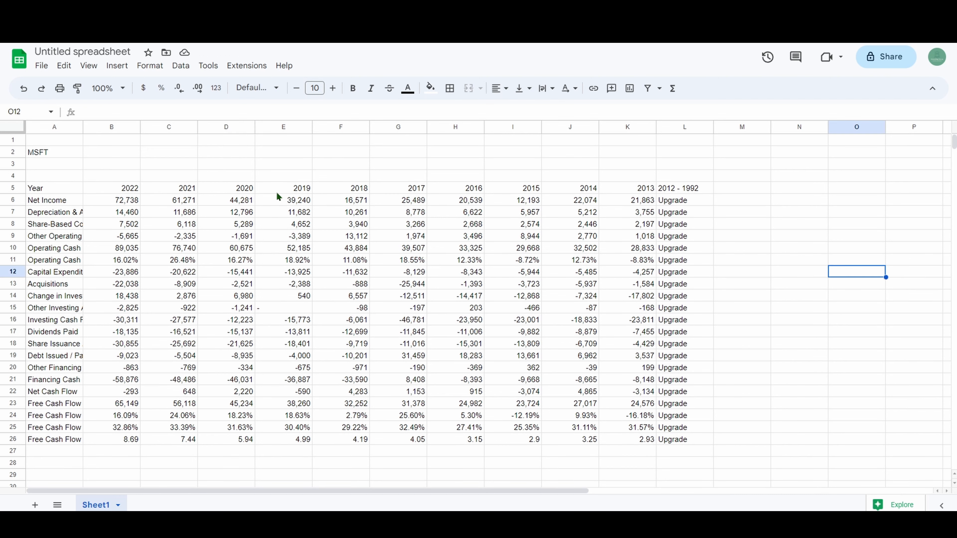
pyautogui.scroll(-2, 126, 227)
pyautogui.scroll(1, 126, 226)
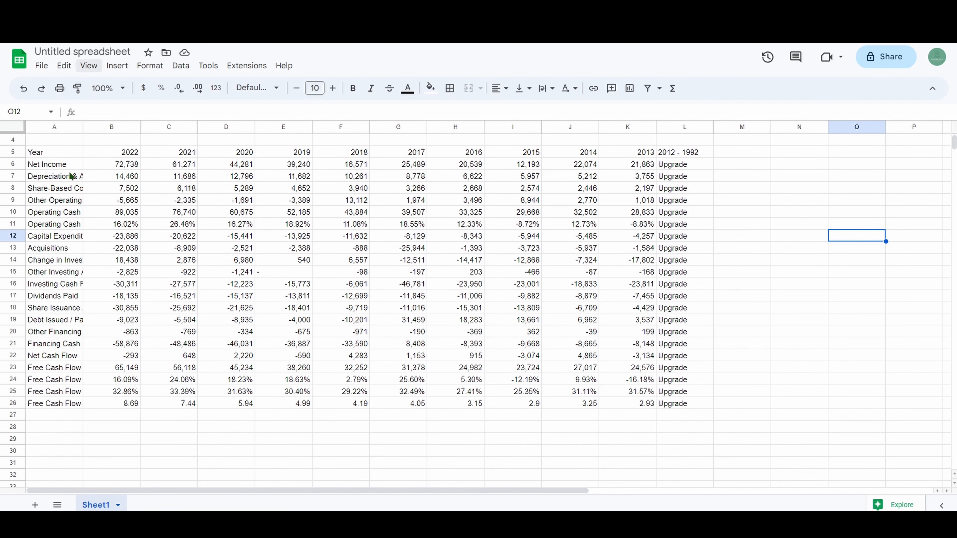
pyautogui.scroll(2, 104, 278)
pyautogui.click(44, 154)
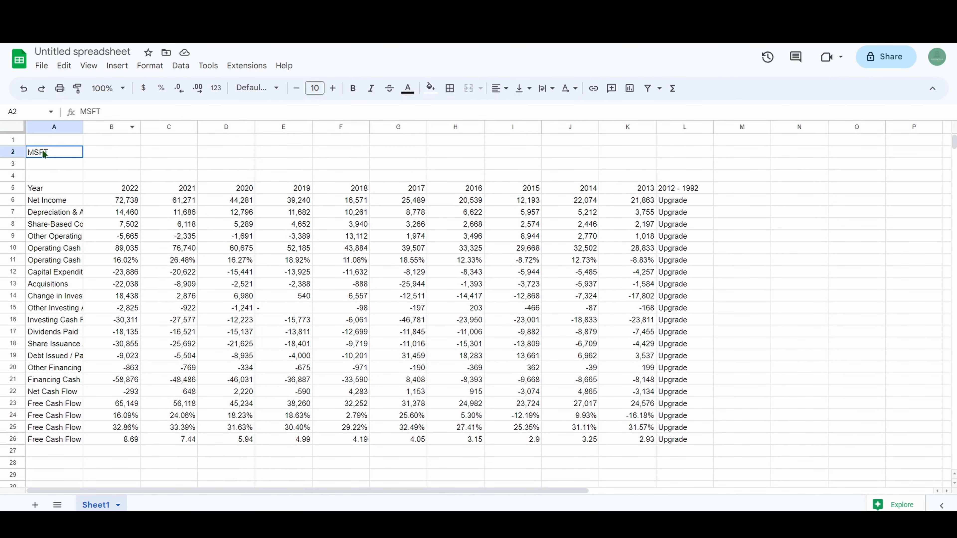
# - Switch to Stock Analysis and examine Apple's Income, Balance Sheet, Cash Flow and Ratios pages
pyautogui.click(163, 166)
pyautogui.moveTo(53, 188); pyautogui.dragTo(677, 443)
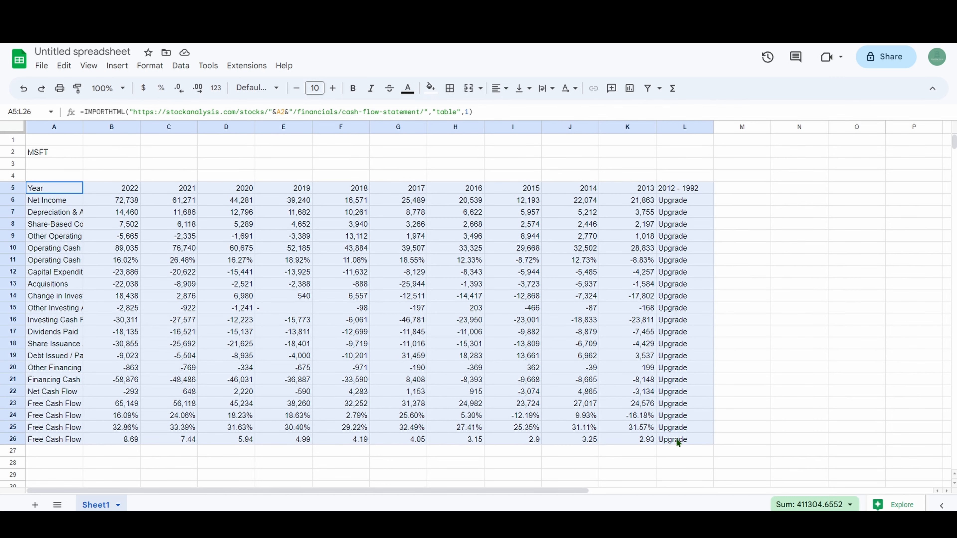
pyautogui.hotkey('ctrl', 'Tab')
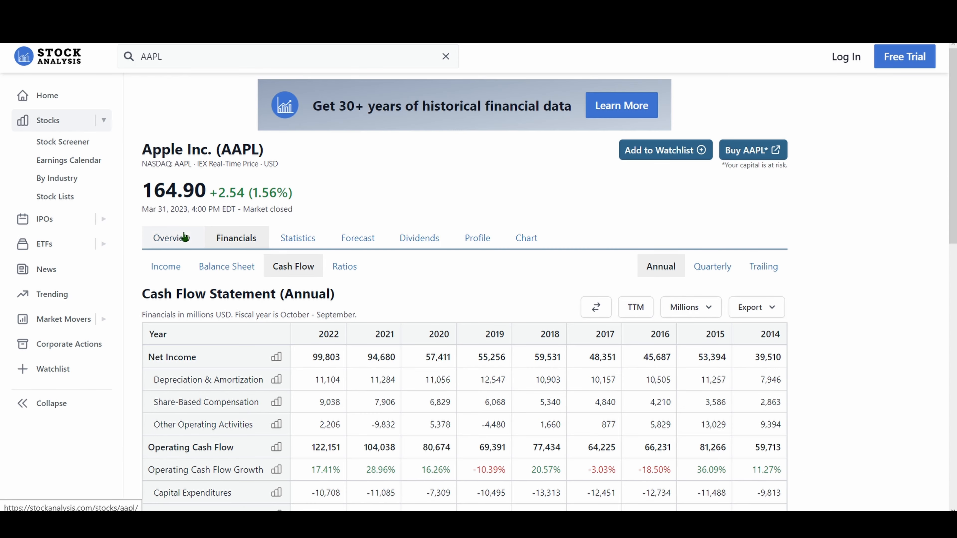
pyautogui.click(163, 274)
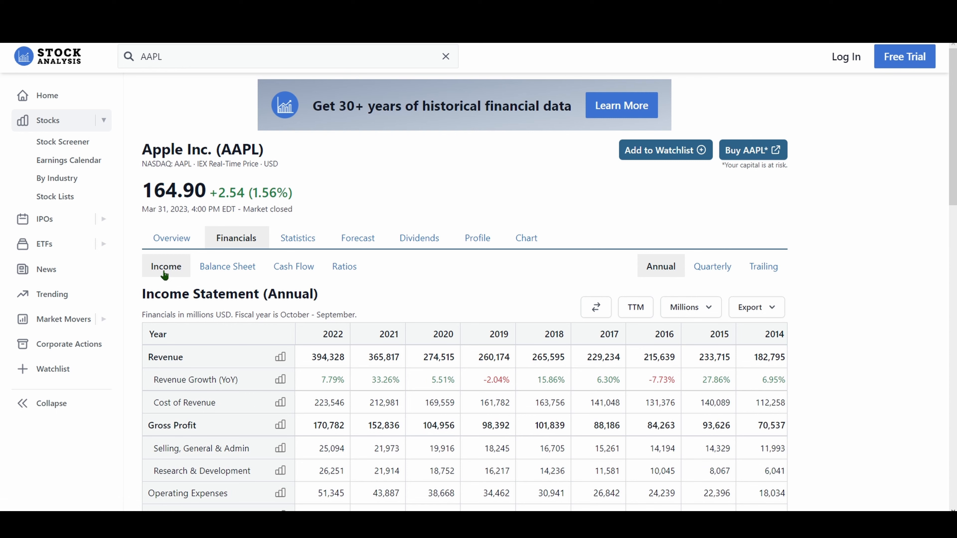
pyautogui.click(223, 272)
pyautogui.click(291, 271)
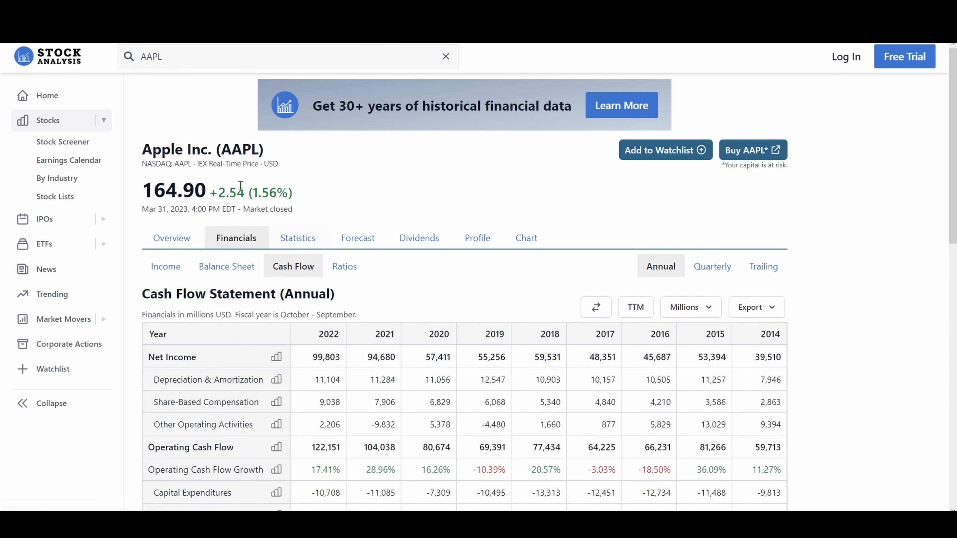
pyautogui.click(344, 270)
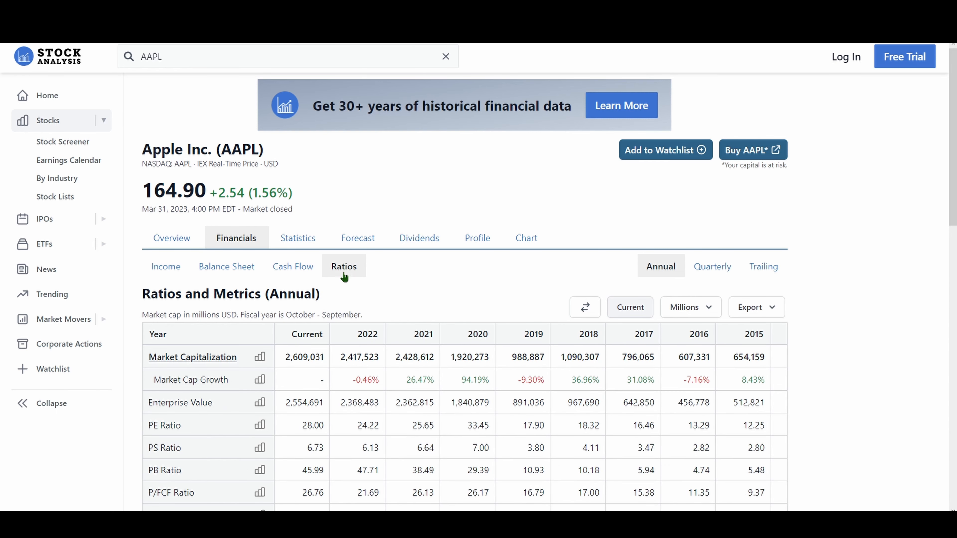
pyautogui.click(166, 271)
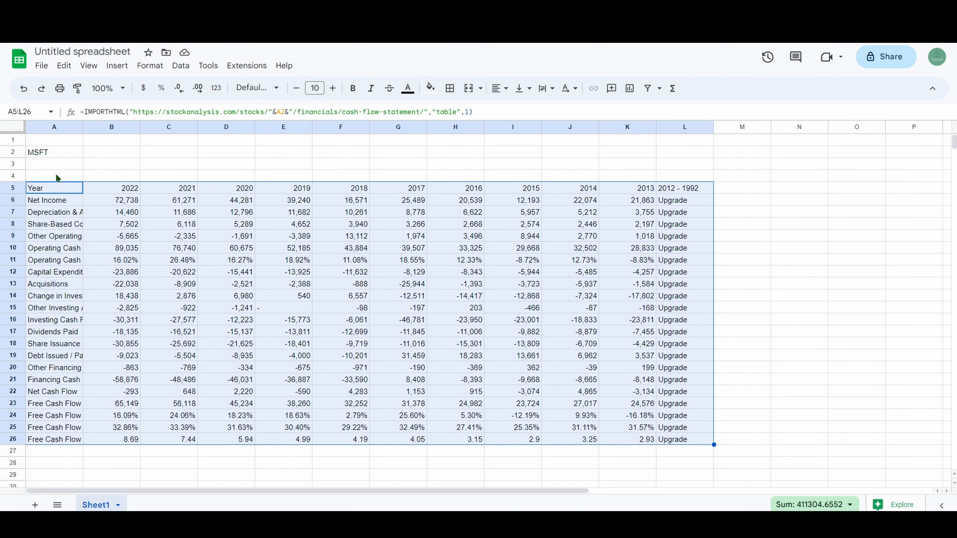
# - Move the IMPORTHTML formula cell from A5 down to A7 to free rows above the imported table
pyautogui.click(60, 165)
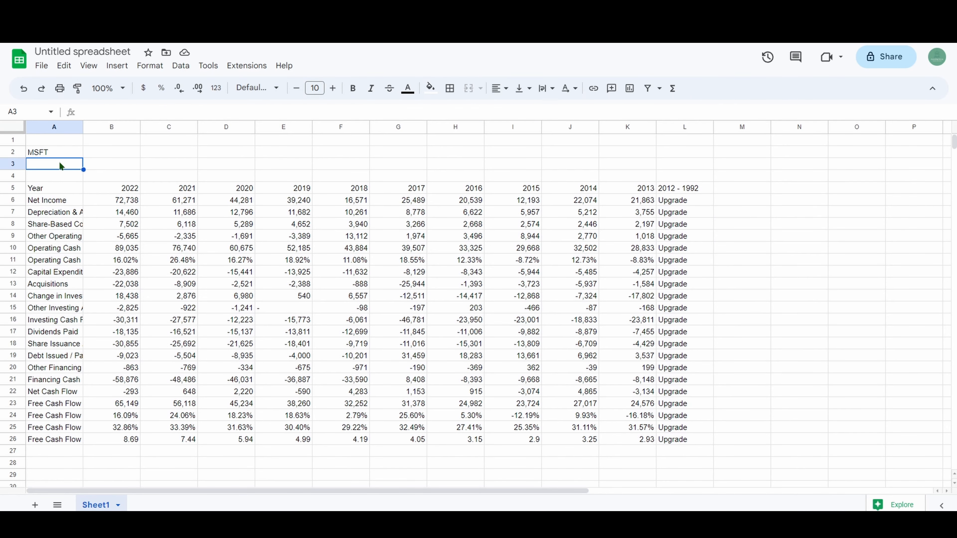
pyautogui.click(46, 185)
pyautogui.moveTo(44, 180); pyautogui.dragTo(126, 190)
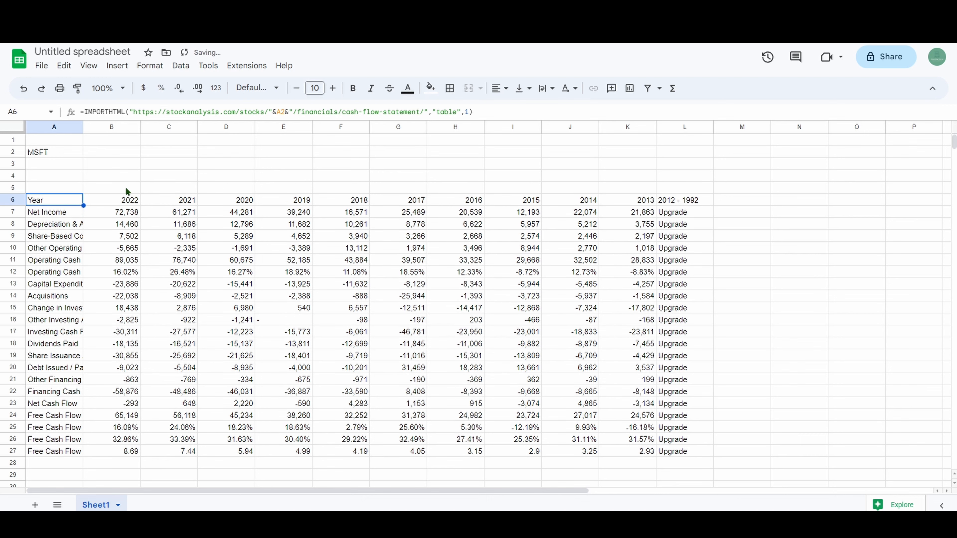
pyautogui.moveTo(51, 194); pyautogui.dragTo(55, 206)
# - Merge the empty range A4:D5 above the imported table into one cell
pyautogui.moveTo(48, 174); pyautogui.dragTo(214, 184)
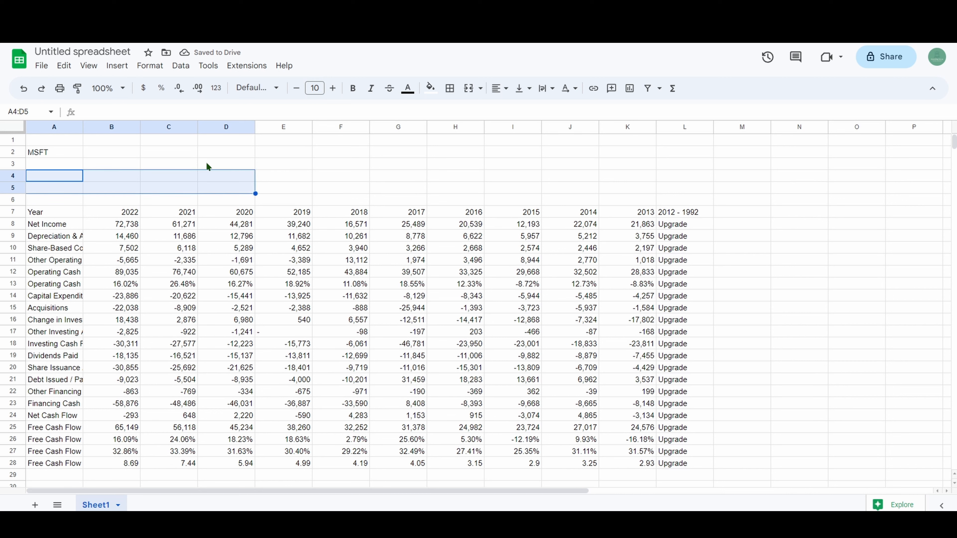
pyautogui.click(343, 180)
pyautogui.click(45, 208)
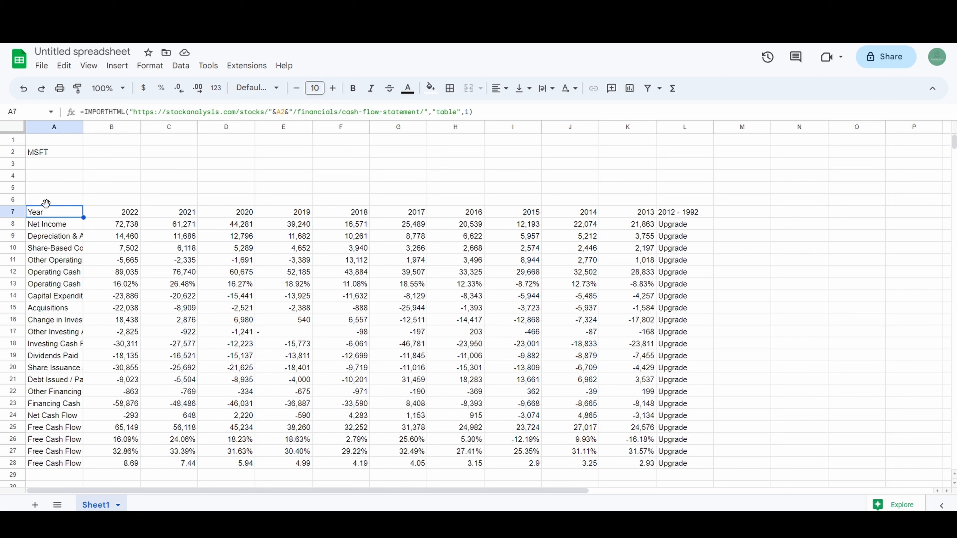
pyautogui.moveTo(52, 176); pyautogui.dragTo(212, 185)
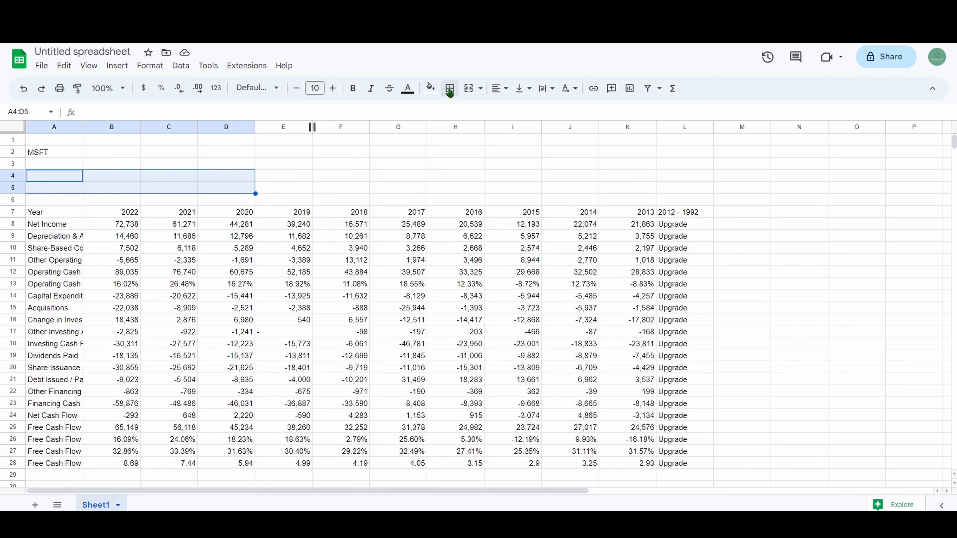
pyautogui.click(468, 88)
pyautogui.click(179, 67)
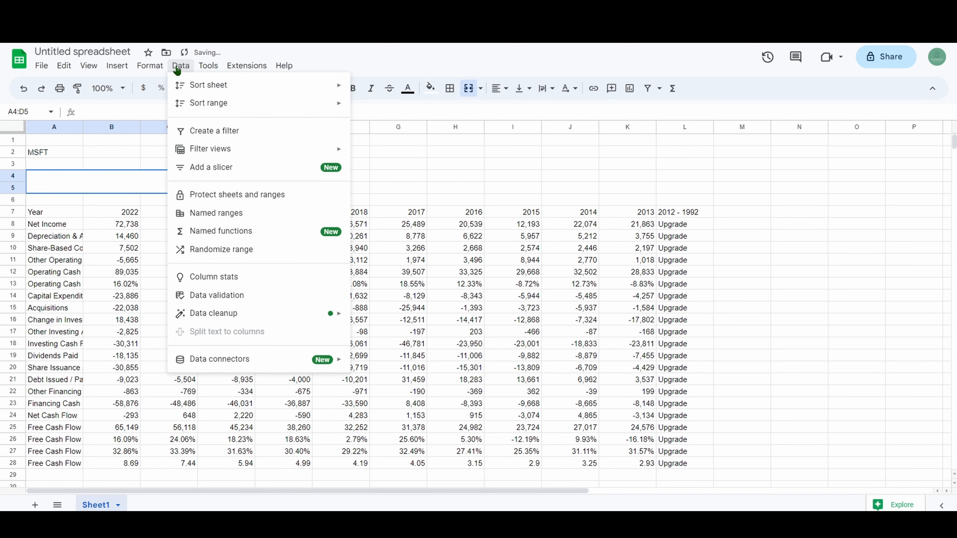
pyautogui.click(494, 166)
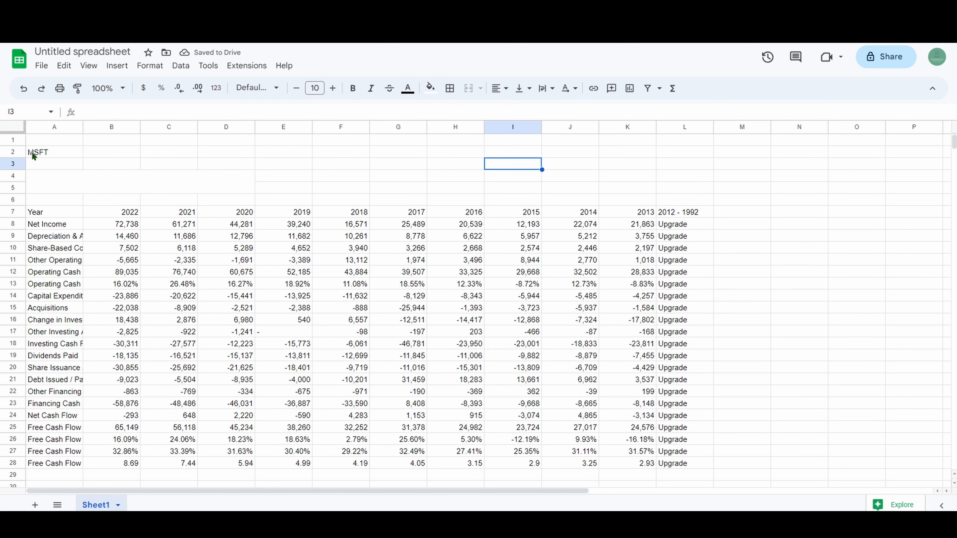
# - Move the MSFT ticker from A2 up to A1 and merge the range A1:D2
pyautogui.moveTo(35, 154); pyautogui.dragTo(113, 152)
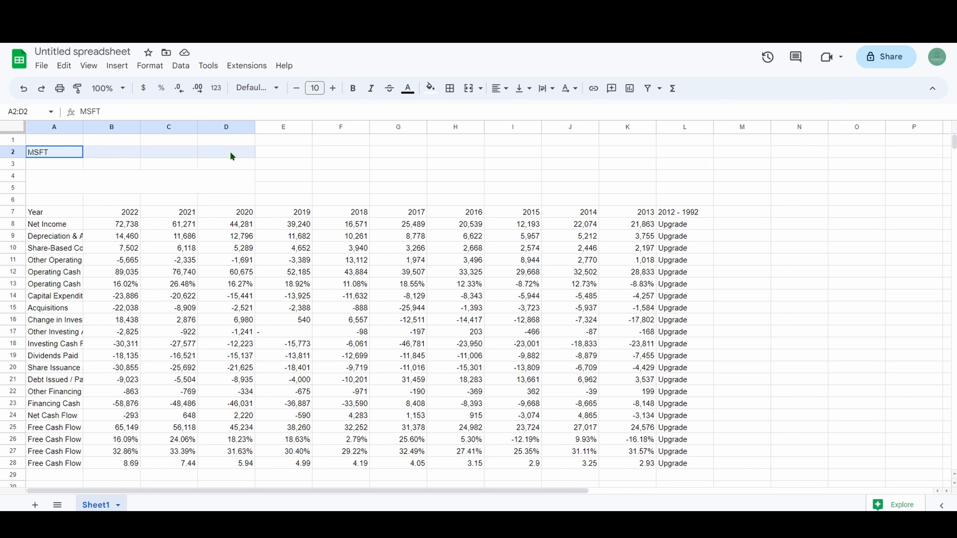
pyautogui.click(59, 156)
pyautogui.moveTo(58, 154); pyautogui.dragTo(227, 151)
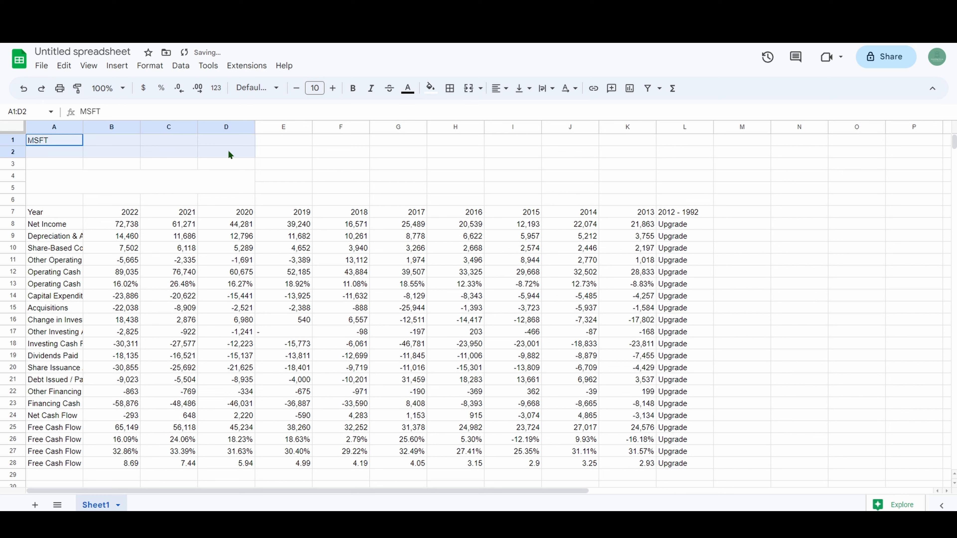
pyautogui.click(461, 93)
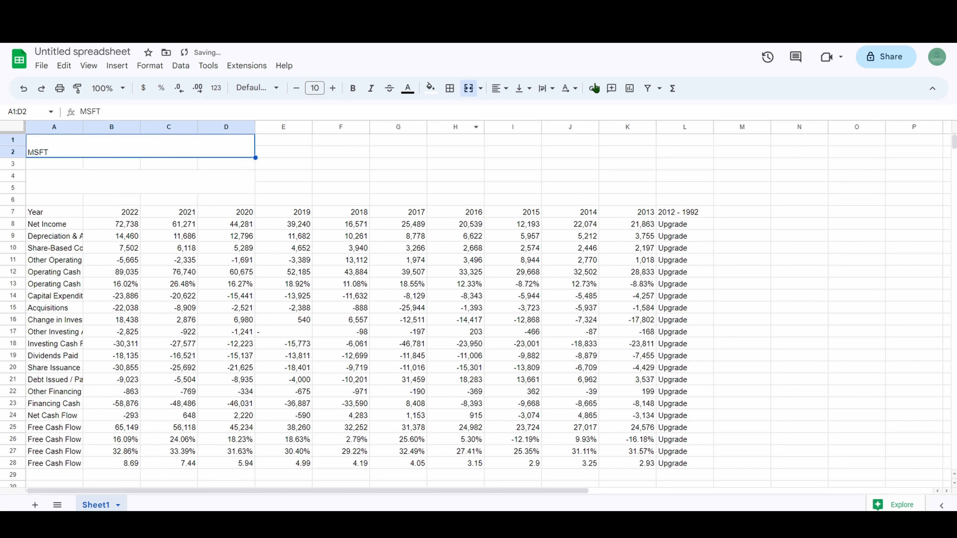
# - Center the MSFT ticker vertically and horizontally in the merged cell A1:D2
pyautogui.click(529, 93)
pyautogui.click(539, 109)
pyautogui.click(505, 92)
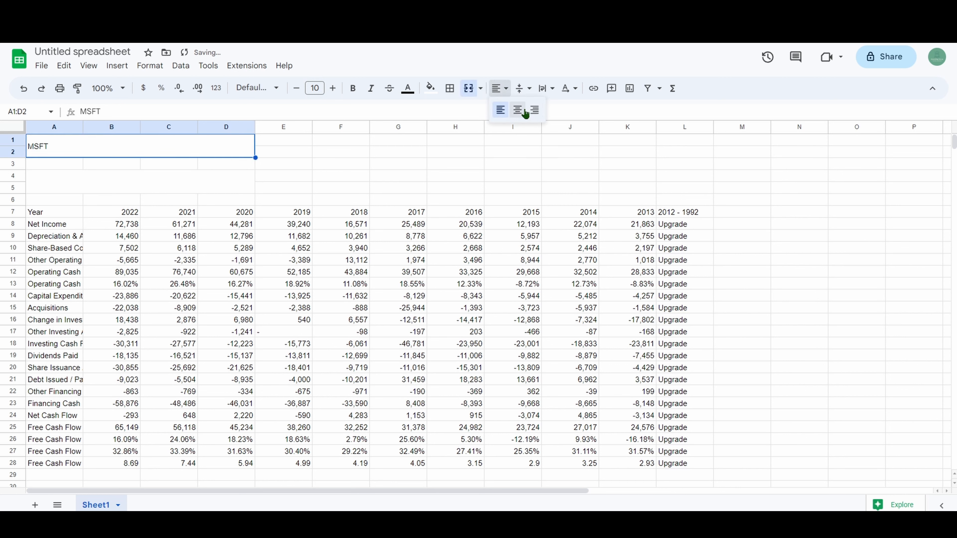
pyautogui.click(520, 110)
pyautogui.click(508, 141)
pyautogui.click(195, 145)
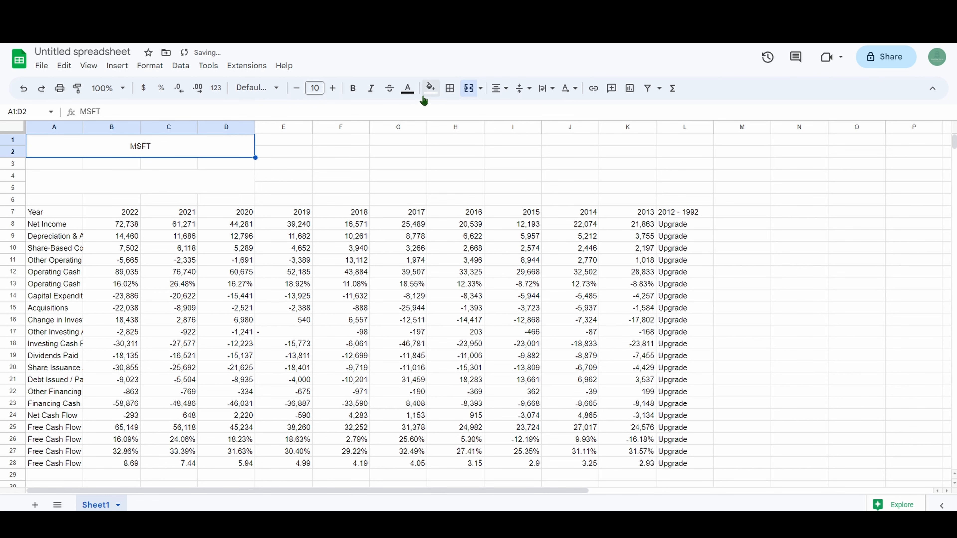
# - Fill the merged ticker cell A1:D2 with green and the merged cell A4:D5 with teal
pyautogui.click(430, 88)
pyautogui.click(484, 191)
pyautogui.moveTo(38, 175); pyautogui.dragTo(226, 188)
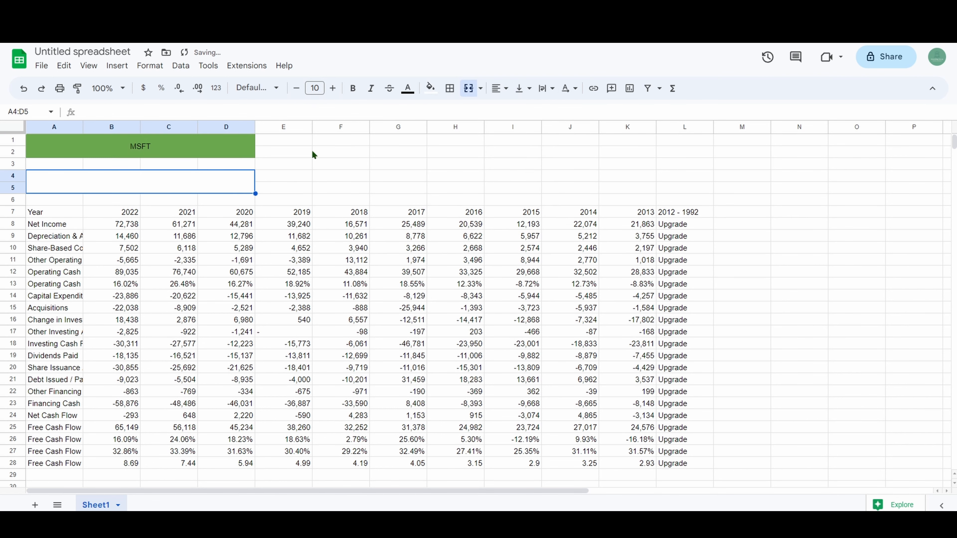
pyautogui.click(430, 88)
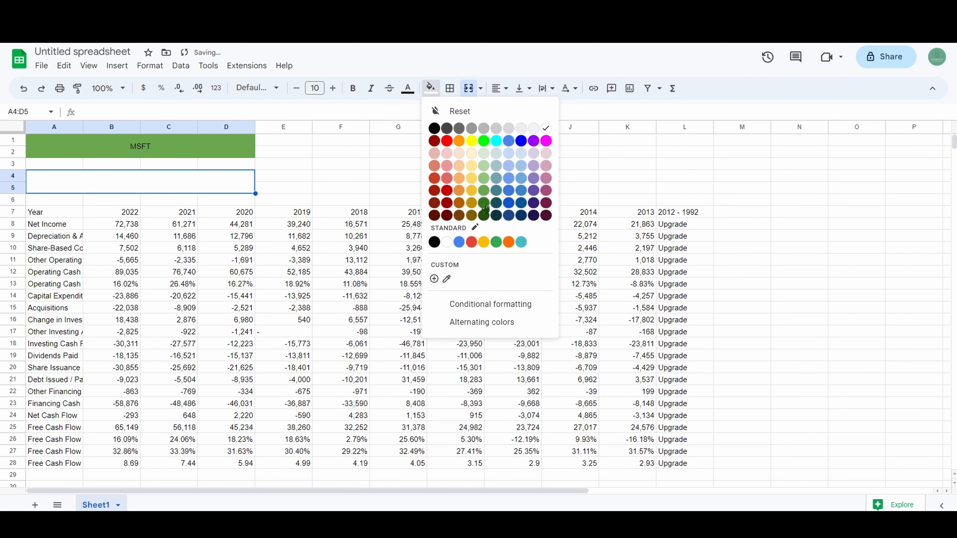
pyautogui.click(496, 190)
pyautogui.click(627, 151)
pyautogui.click(175, 182)
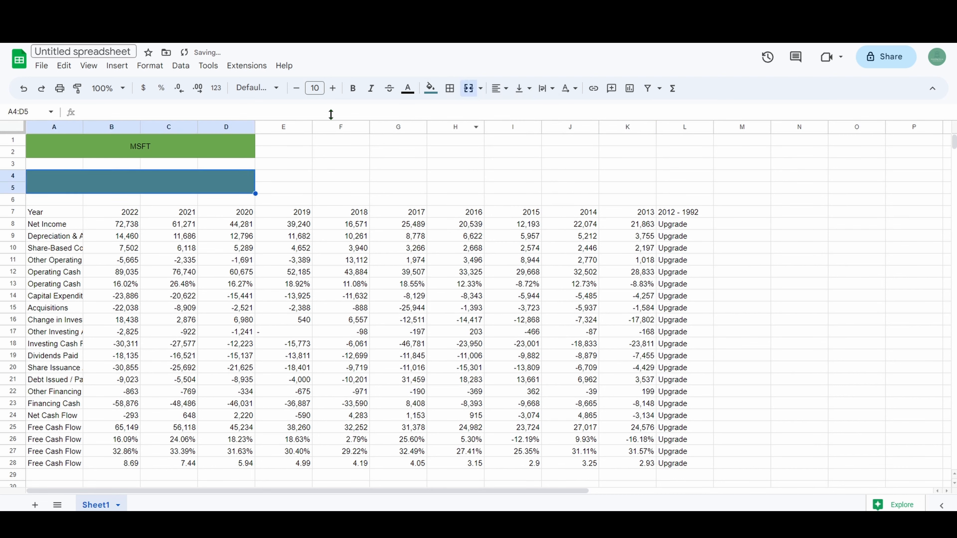
# - Add a data validation rule with the Dropdown criteria to the merged cell A4:D5
pyautogui.click(181, 65)
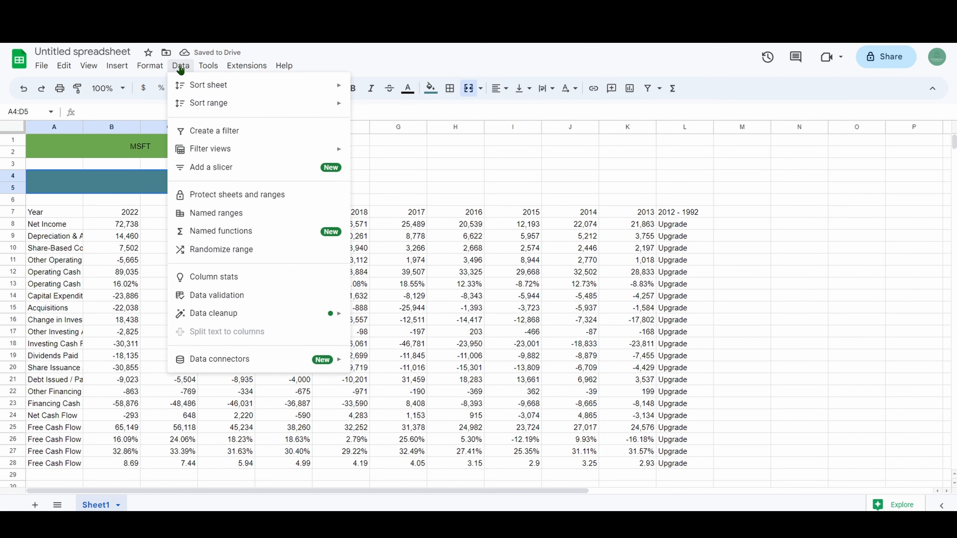
pyautogui.click(226, 296)
pyautogui.click(889, 133)
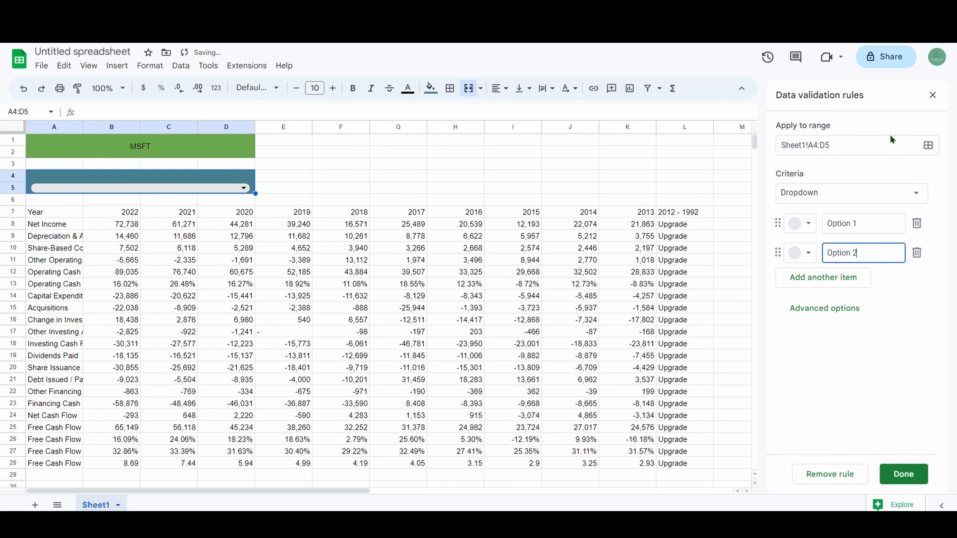
# - Check Apple's income statement page on Stock Analysis and set the first dropdown option to finacials
pyautogui.click(819, 225)
pyautogui.press('BackSpace')
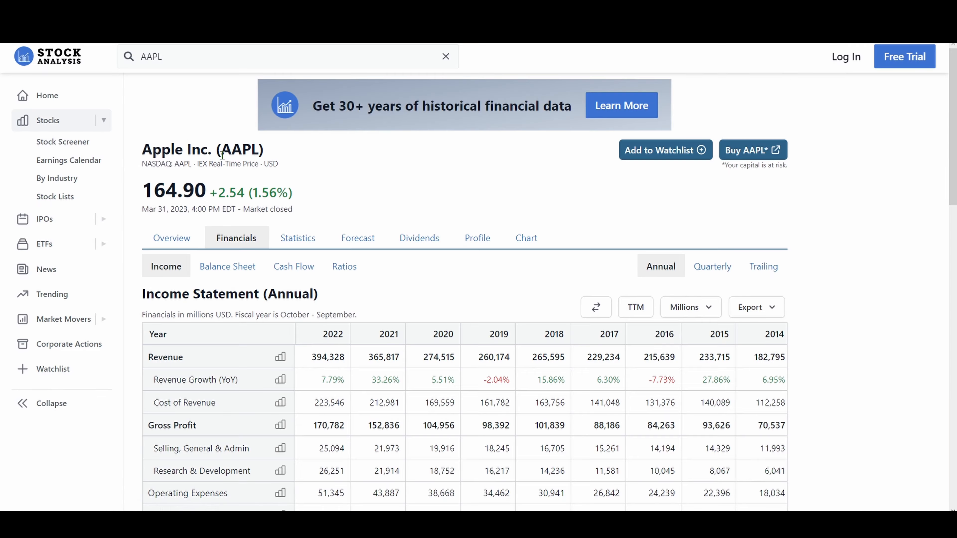
pyautogui.hotkey('ctrl', 'shift', 'p')
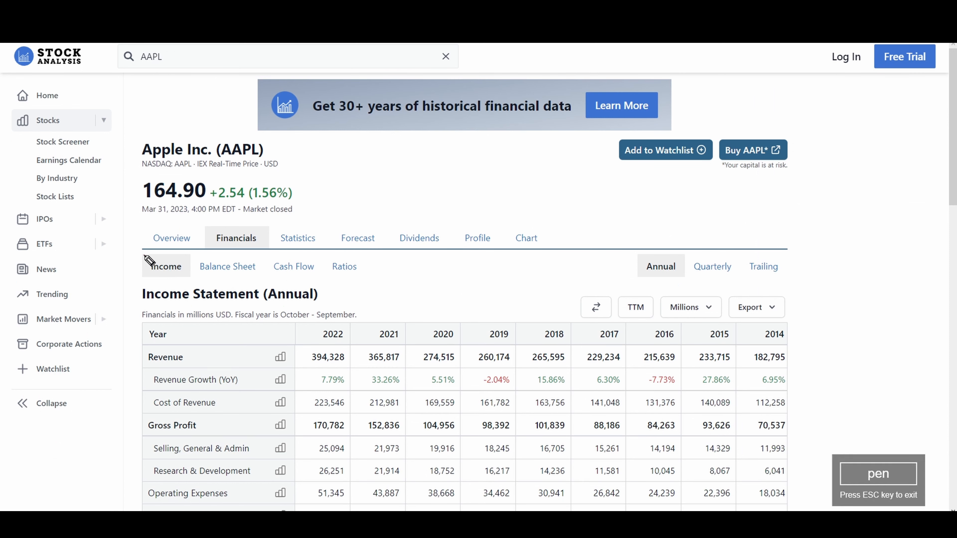
pyautogui.moveTo(144, 255)
pyautogui.mouseDown()
pyautogui.moveTo(141, 279)
pyautogui.moveTo(185, 281)
pyautogui.moveTo(193, 257)
pyautogui.mouseUp()
pyautogui.press('Escape')
pyautogui.hotkey('ctrl', 'shift', 'p')
pyautogui.press('Escape')
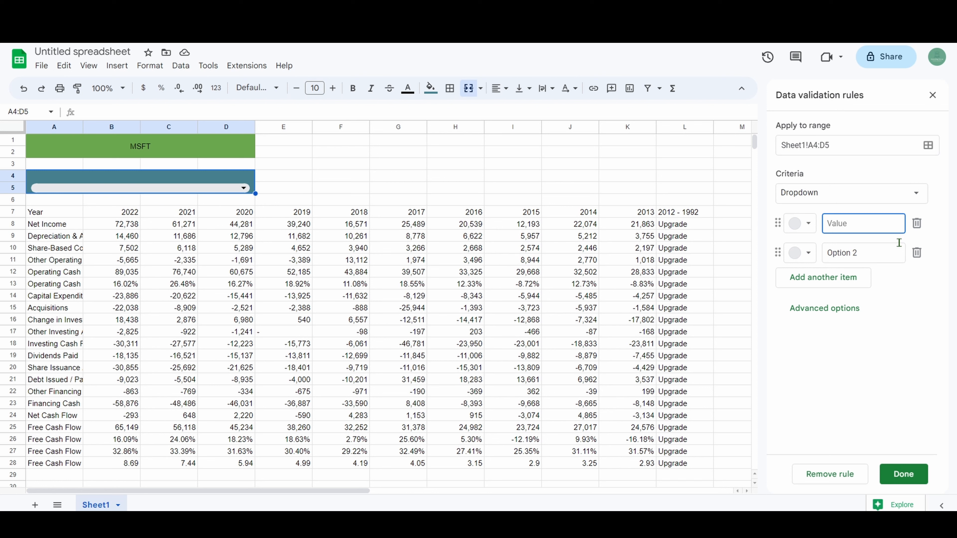
pyautogui.write('i')
pyautogui.press('BackSpace')
pyautogui.write('finacials')
pyautogui.press('Tab')
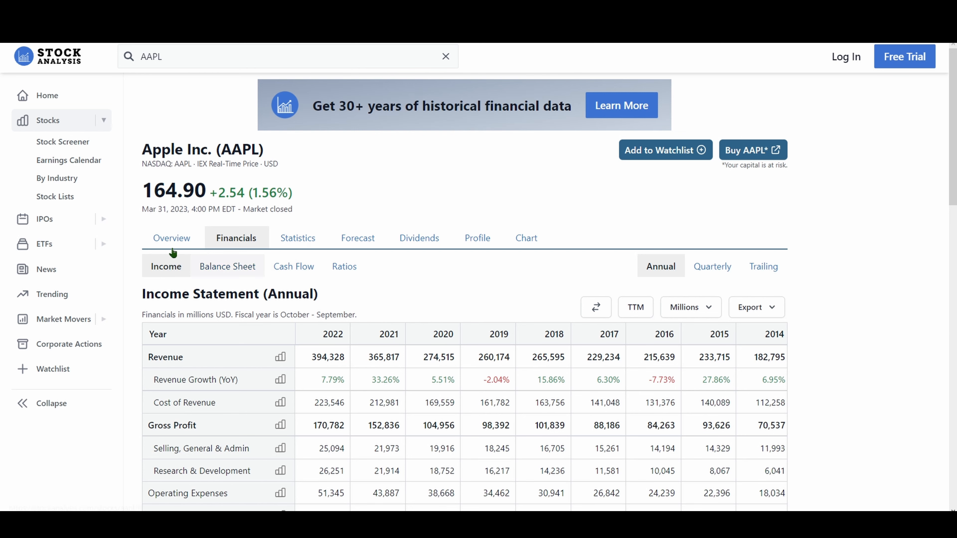
# - Open Apple's Balance Sheet page on Stock Analysis and set the second dropdown option to balance-sheet
pyautogui.click(227, 266)
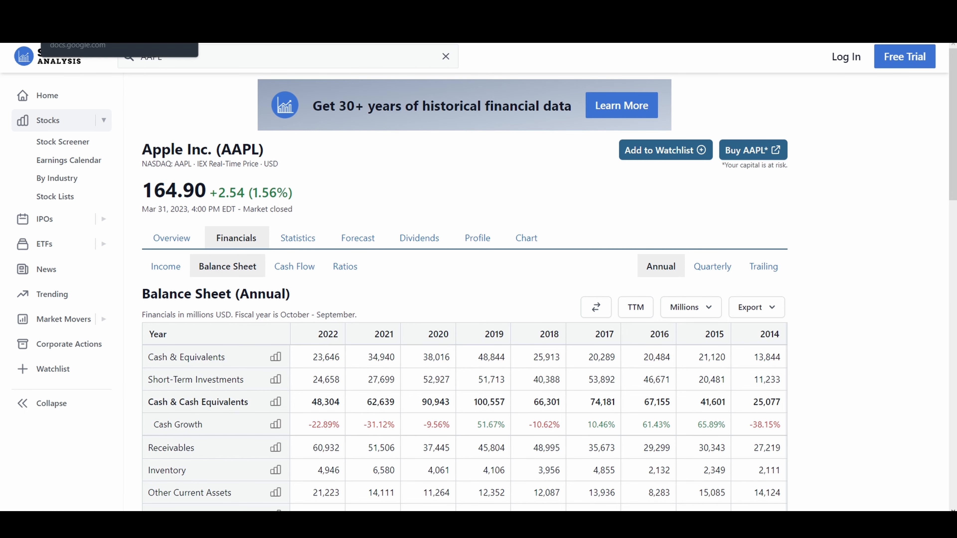
pyautogui.click(90, 11)
pyautogui.write('balan')
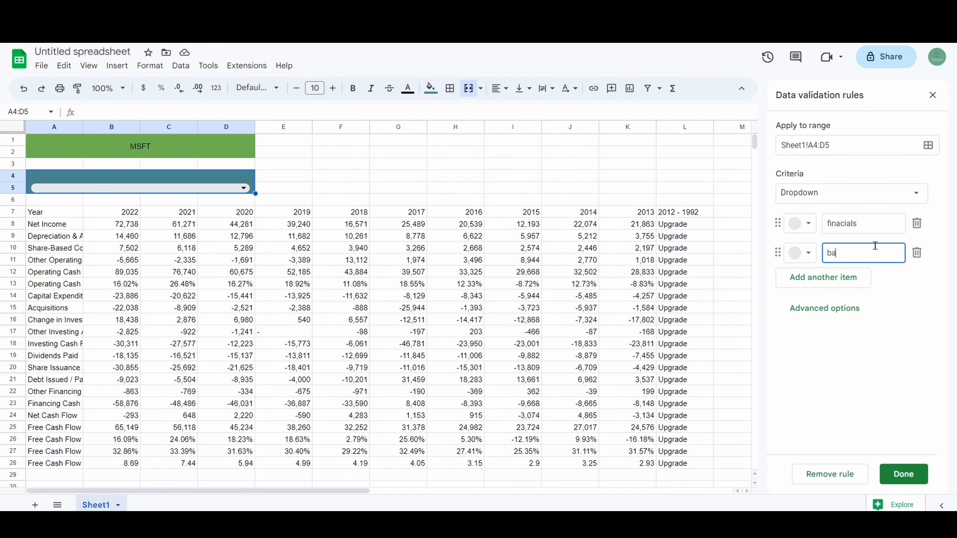
pyautogui.write('ce sheet')
pyautogui.press('Return')
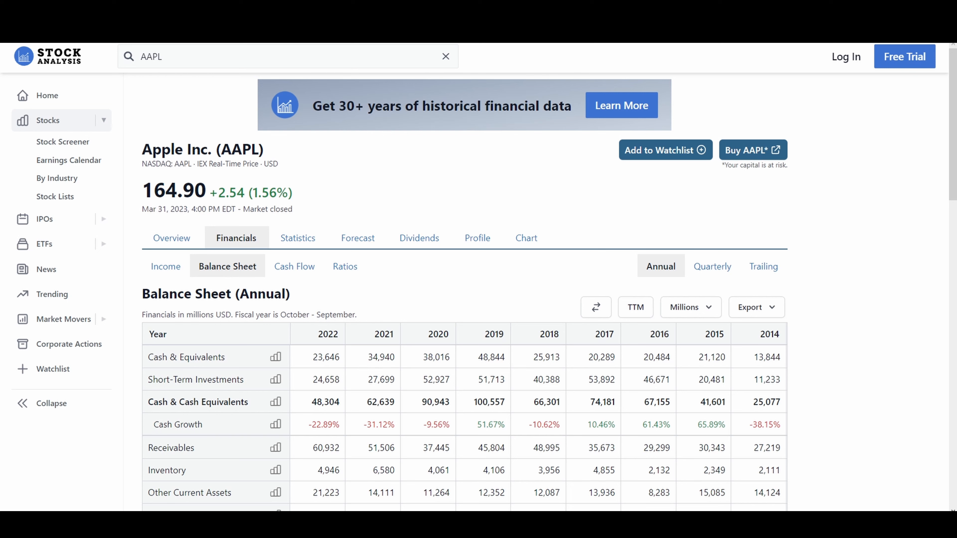
# - Open Apple's Cash Flow page on Stock Analysis and enter cash-flow-statement as the third dropdown option
pyautogui.click(305, 267)
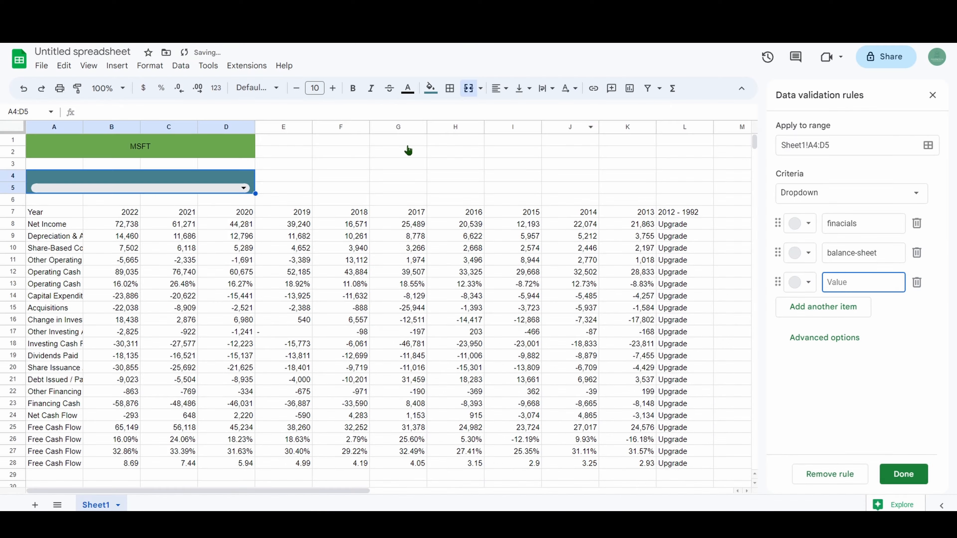
pyautogui.click(863, 282)
pyautogui.write('cash-flow-statement')
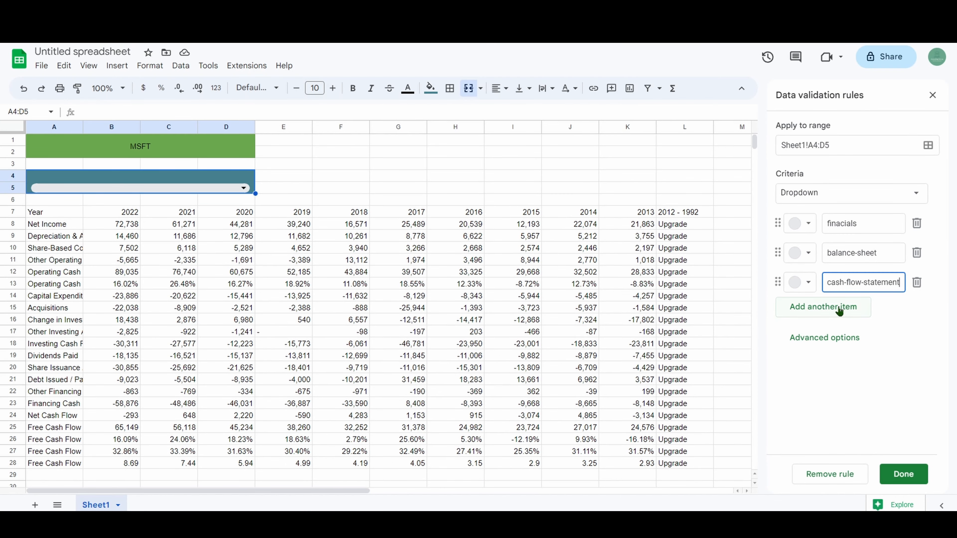
# - Add a fourth, empty dropdown option and open Apple's Ratios page on Stock Analysis
pyautogui.click(839, 307)
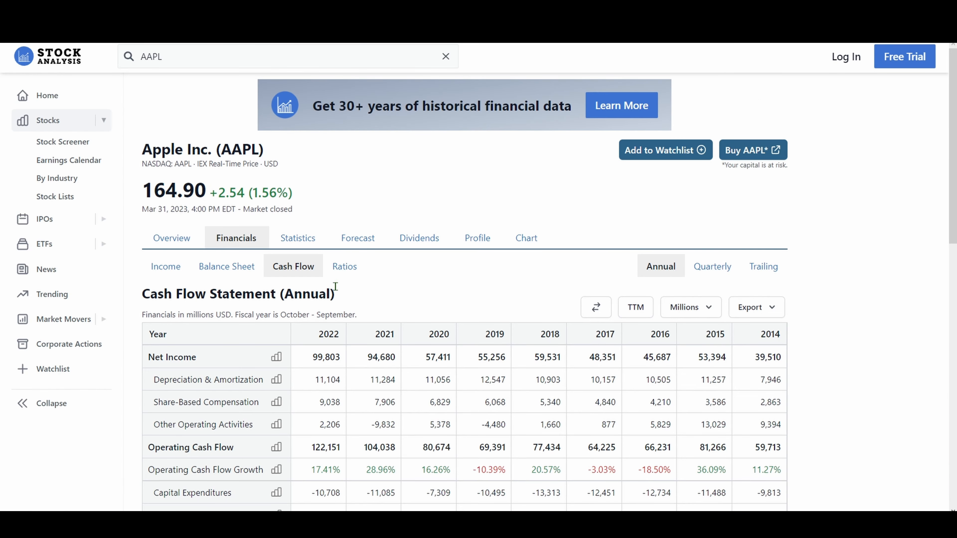
pyautogui.click(344, 266)
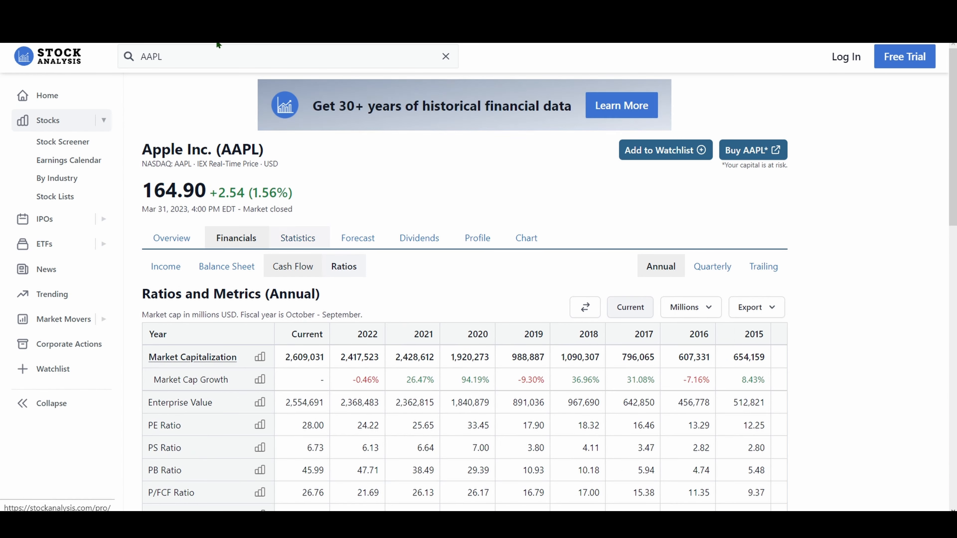
# - Try to load the addresses stockanalysis.com/stocks/aapl/financials/ratio and stockanalysis.com/stocks/aapl/ratio
pyautogui.click(271, 34)
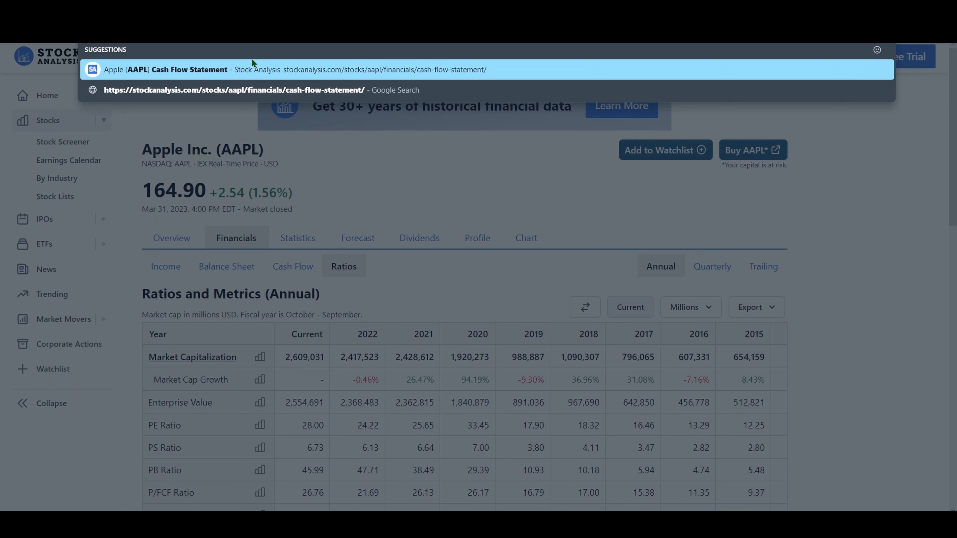
pyautogui.write('ratio')
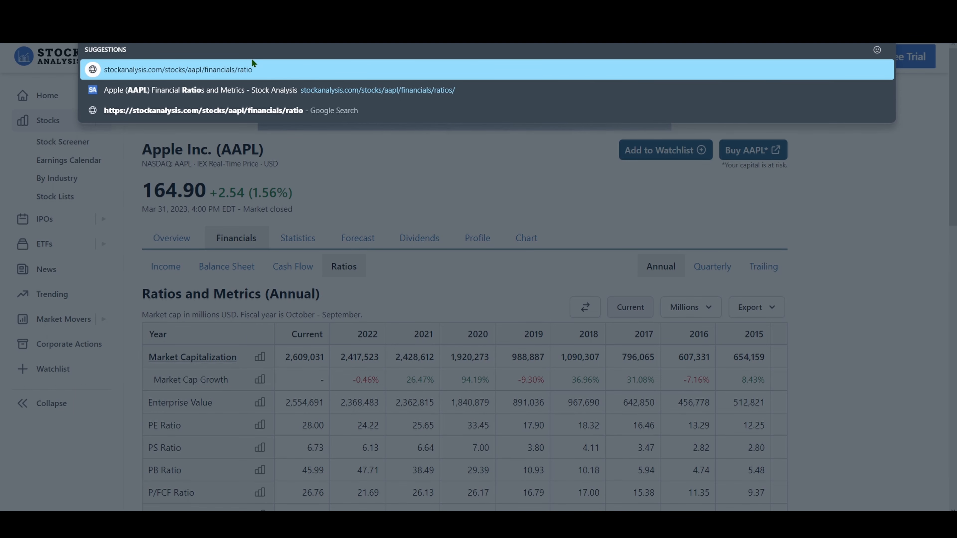
pyautogui.write('?')
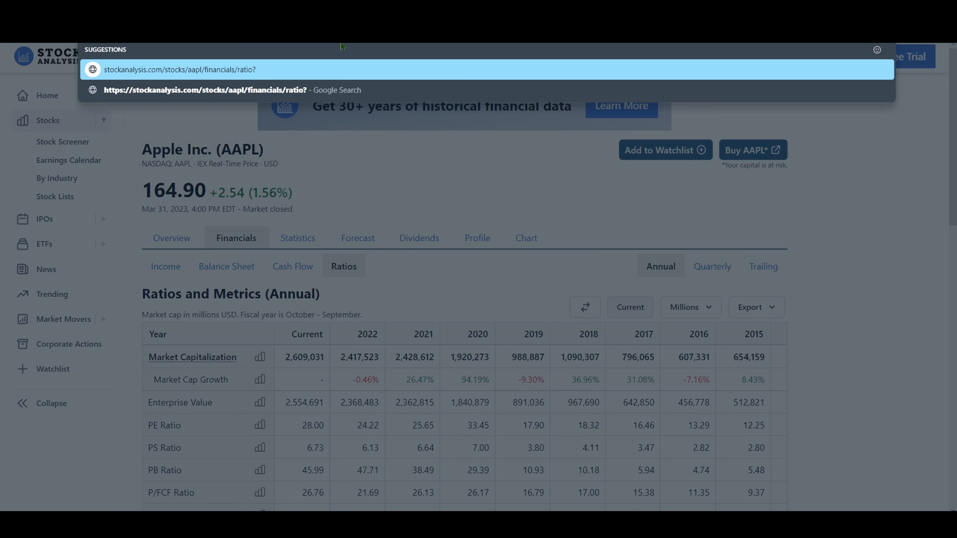
pyautogui.press('BackSpace')
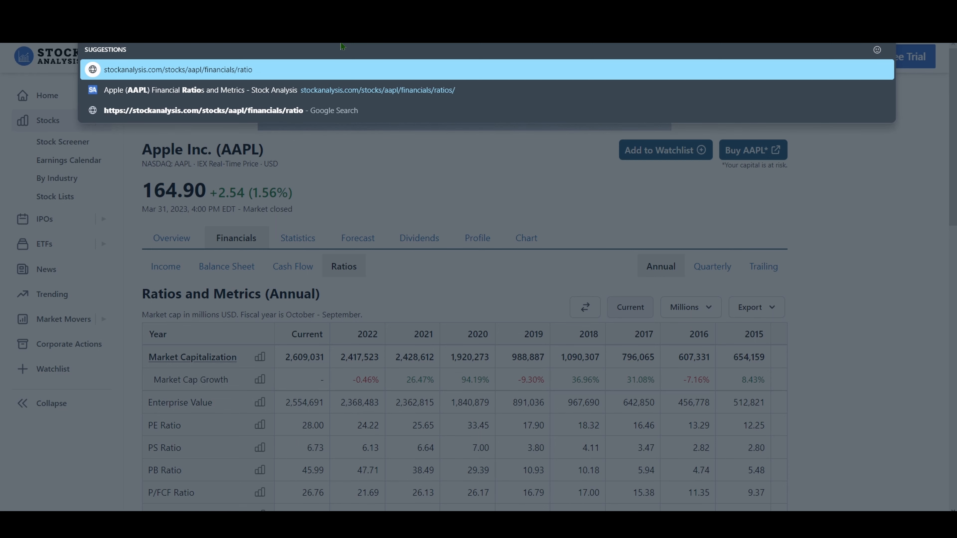
pyautogui.press('Return')
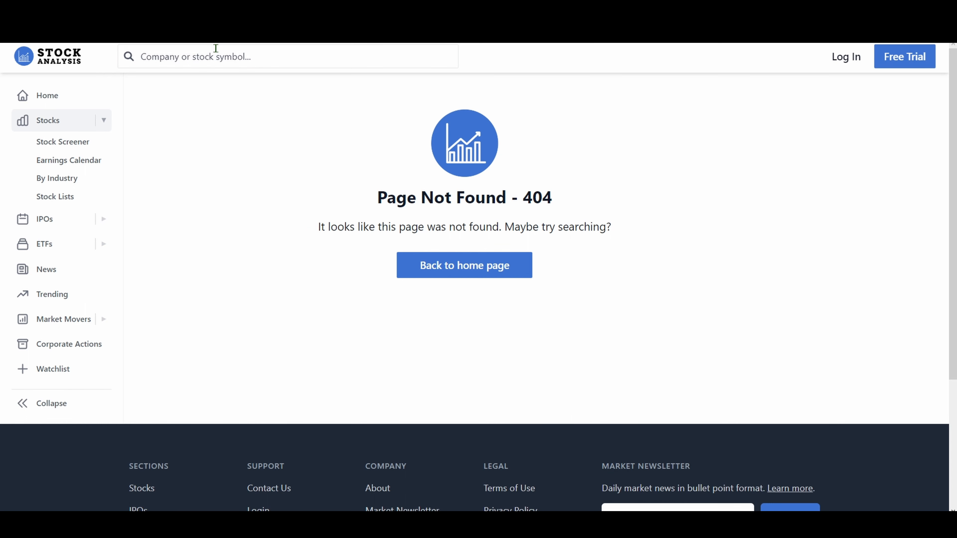
pyautogui.write('ratio?')
pyautogui.press('BackSpace')
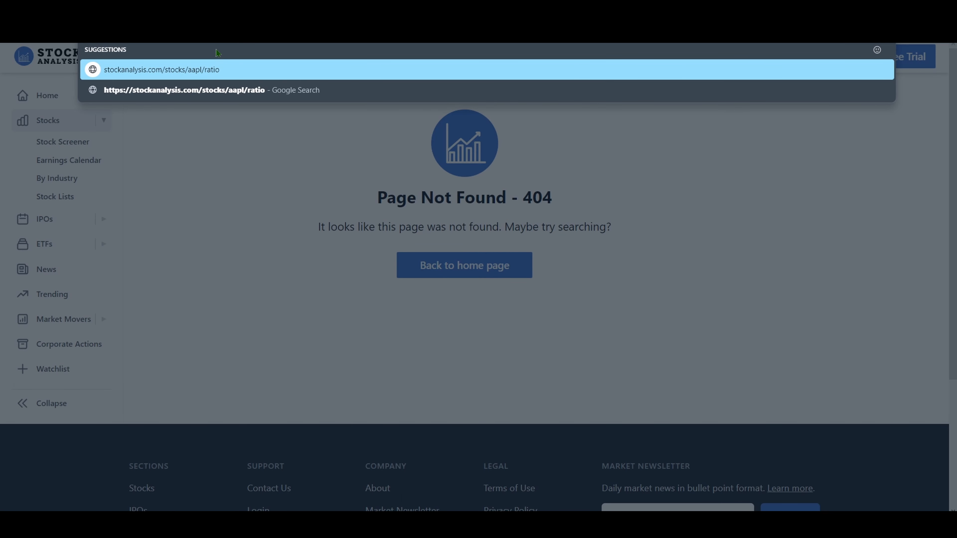
pyautogui.press('Return')
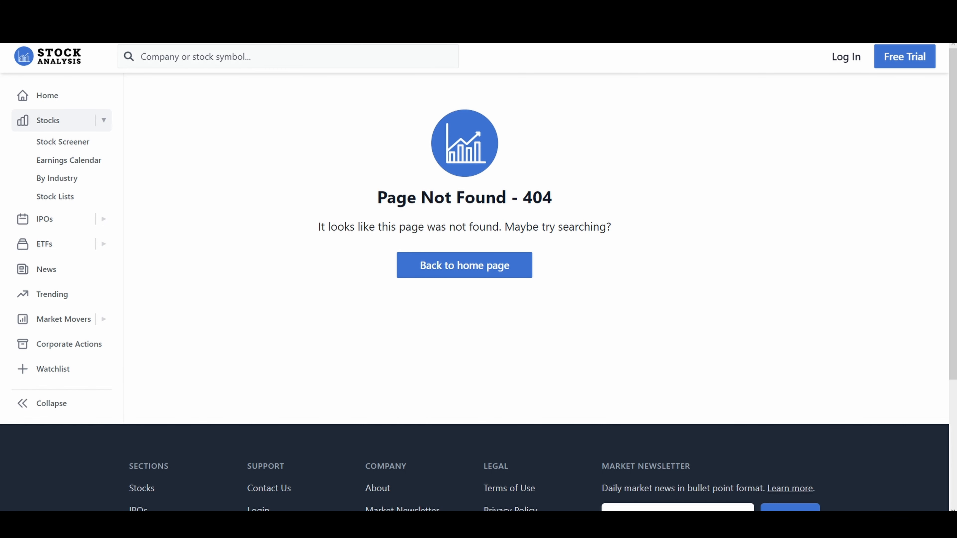
# - Search Stock Analysis for aapl, open Apple's Financials, and compare the Ratios and Income pages
pyautogui.click(200, 58)
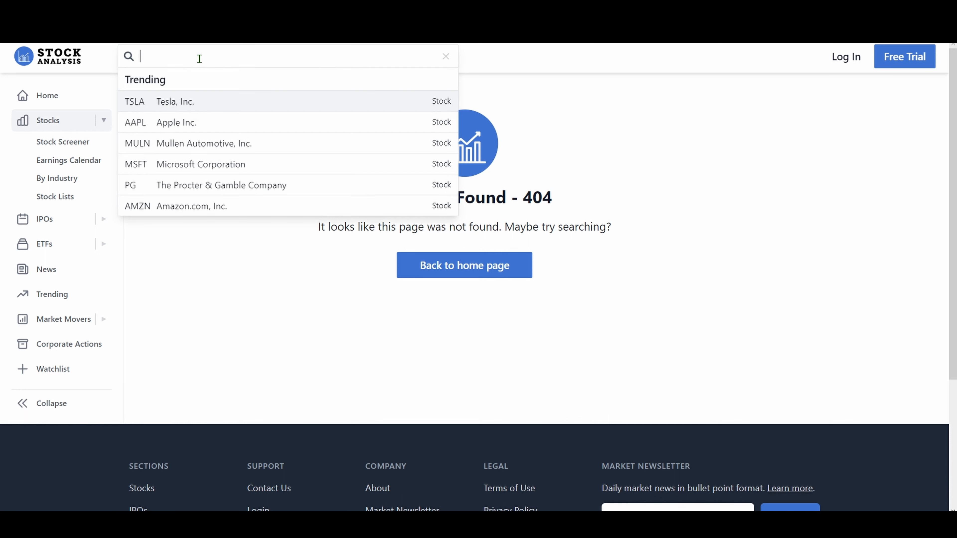
pyautogui.write('aapal')
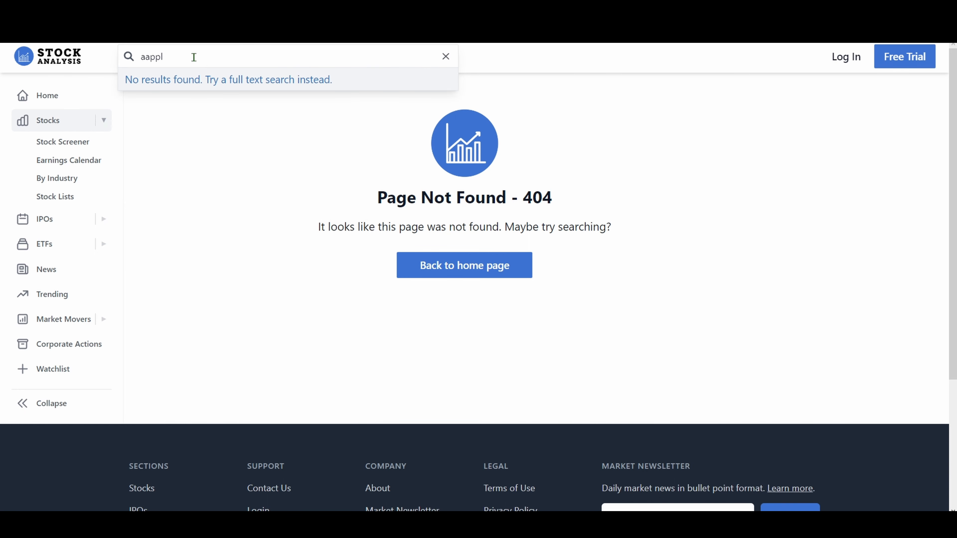
pyautogui.press('BackSpace')
pyautogui.press('BackSpace')
pyautogui.press('BackSpace')
pyautogui.write('pl')
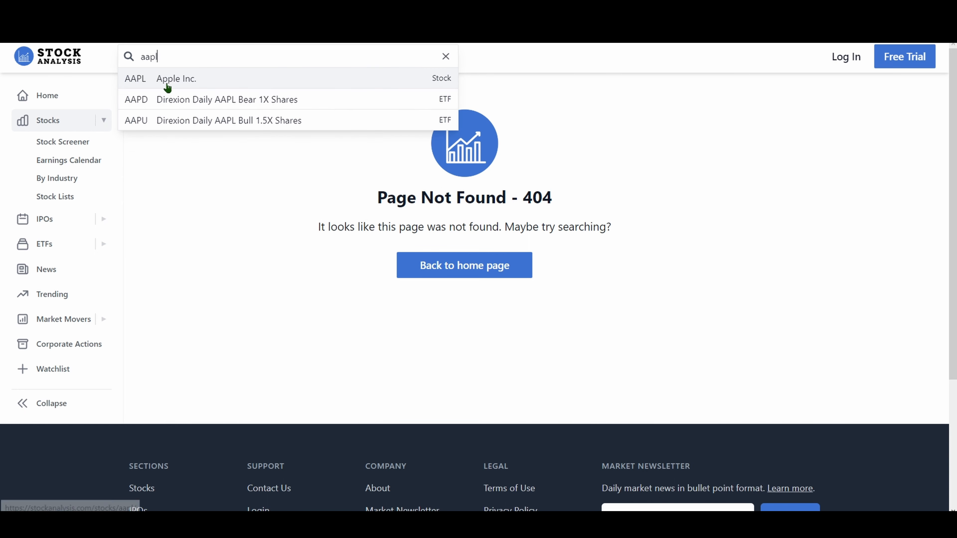
pyautogui.click(172, 78)
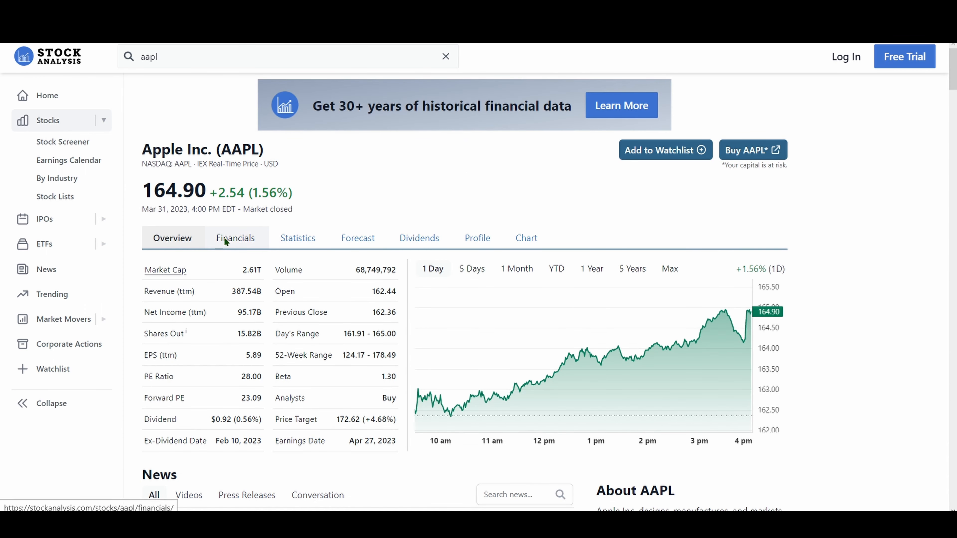
pyautogui.click(235, 237)
pyautogui.click(352, 268)
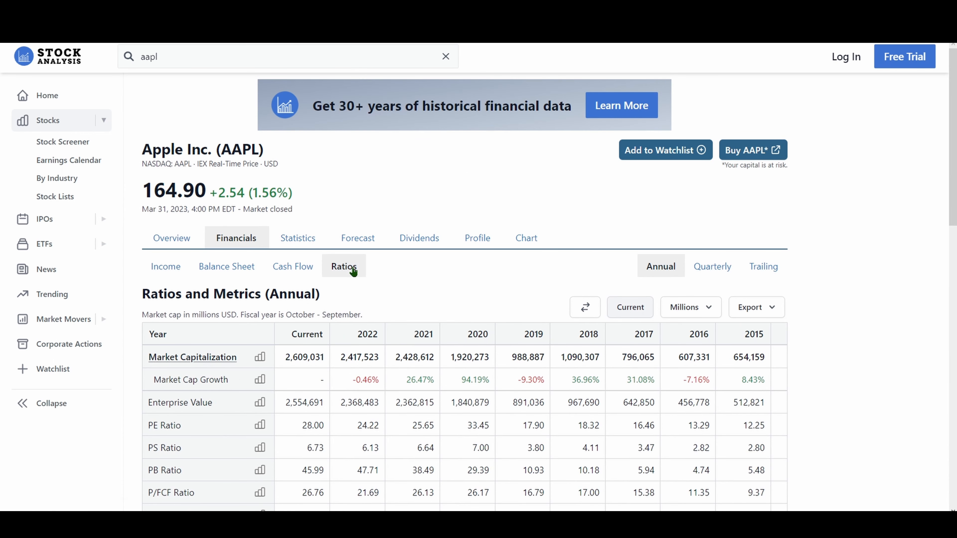
pyautogui.click(166, 266)
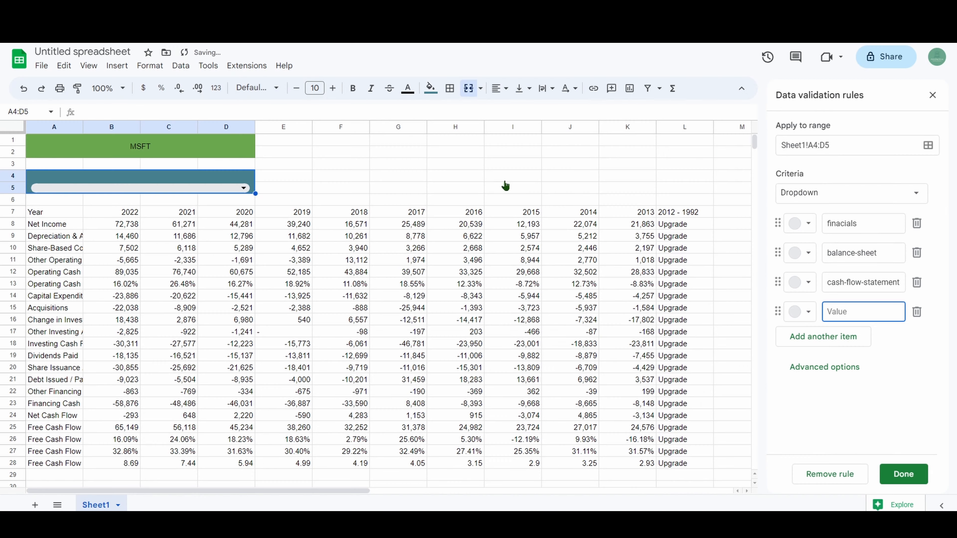
# - Change the first dropdown option to / and set the fourth option to ratios
pyautogui.click(867, 228)
pyautogui.doubleClick(831, 226)
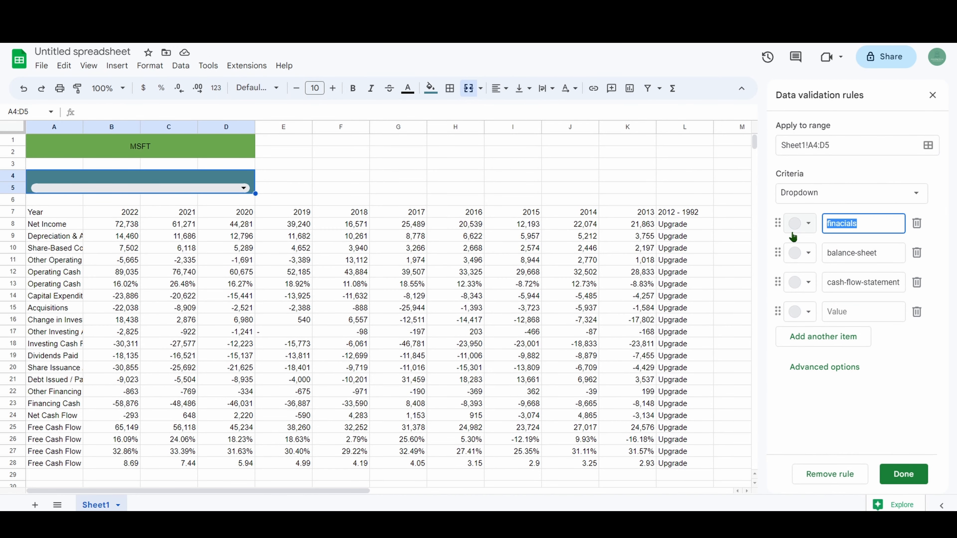
pyautogui.write('/')
pyautogui.click(860, 313)
pyautogui.write('ra')
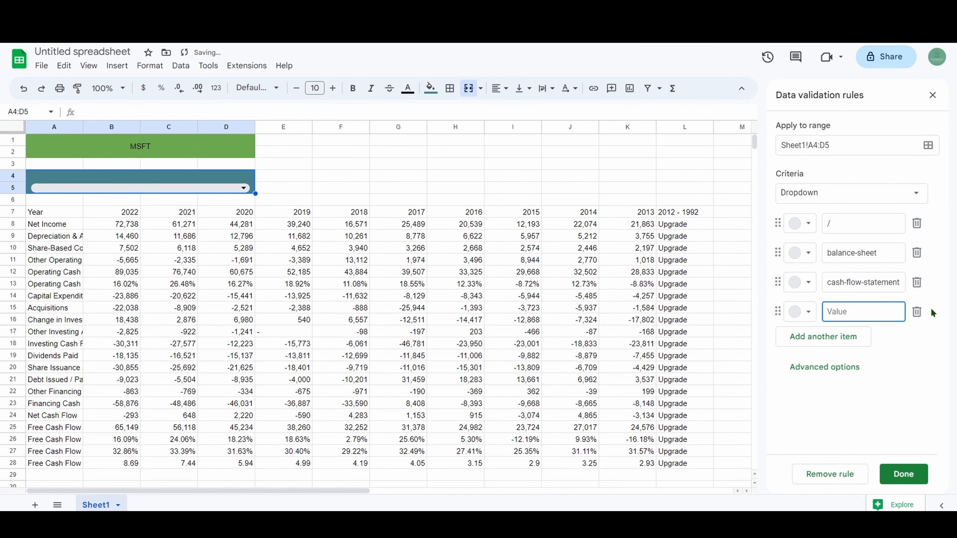
pyautogui.write('tios')
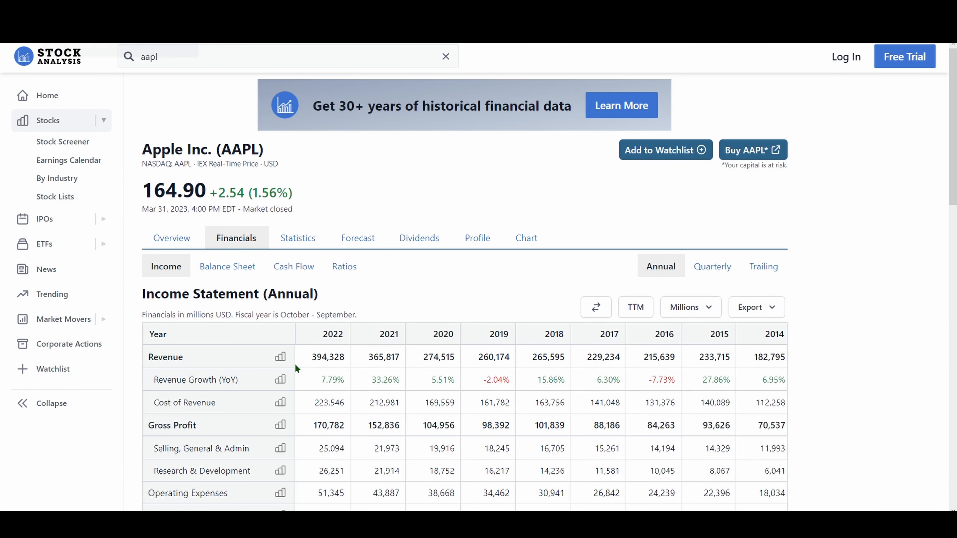
# - Check the address of Apple's Ratios page on Stock Analysis and save the dropdown validation rule
pyautogui.click(343, 266)
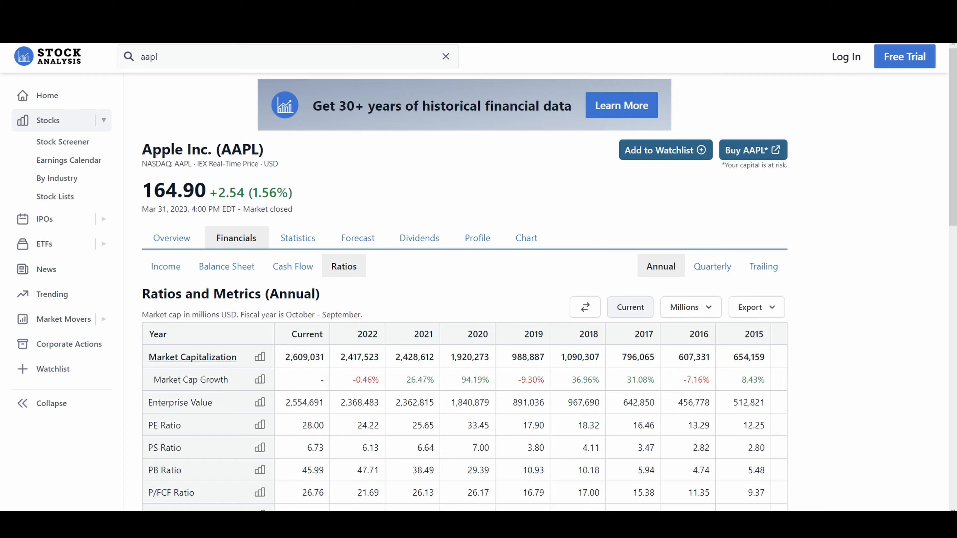
pyautogui.hotkey('ctrl', 'l')
pyautogui.press('Return')
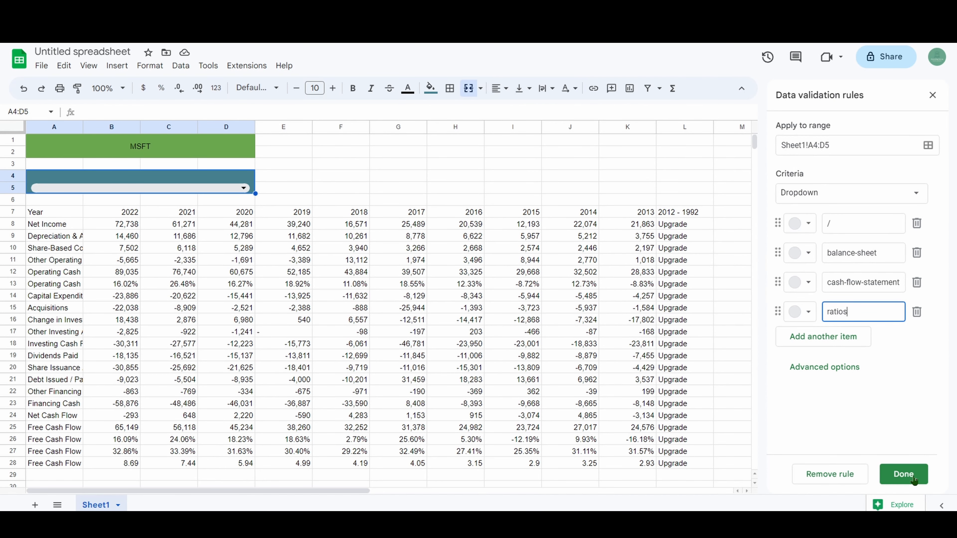
pyautogui.click(912, 475)
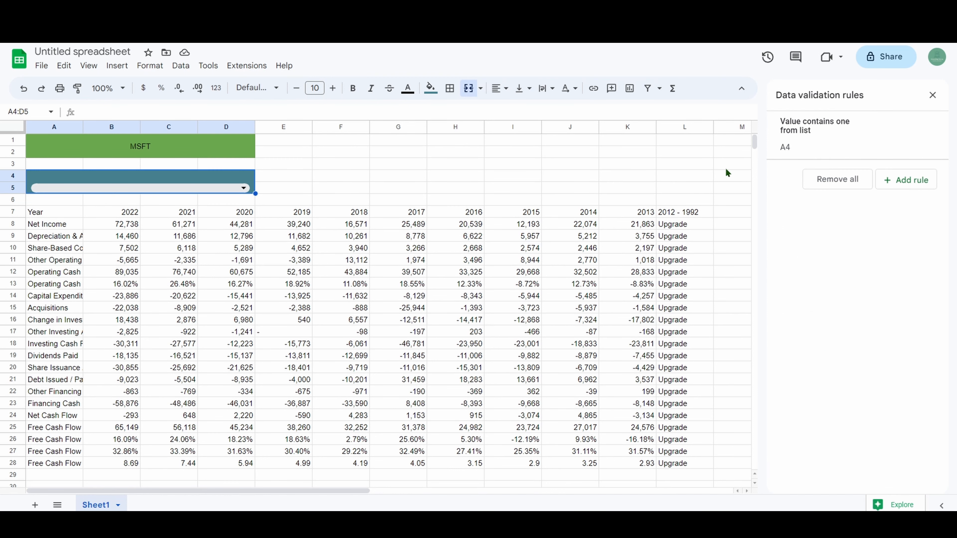
# - Set the A4 dropdown rule's display style to Arrow and close the data validation rules
pyautogui.click(825, 147)
pyautogui.click(837, 365)
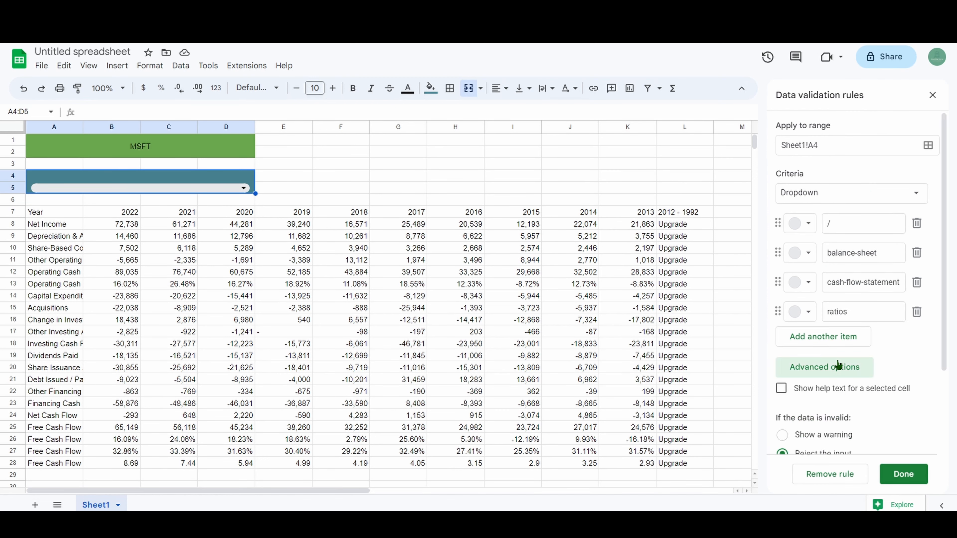
pyautogui.scroll(-3, 836, 365)
pyautogui.click(782, 406)
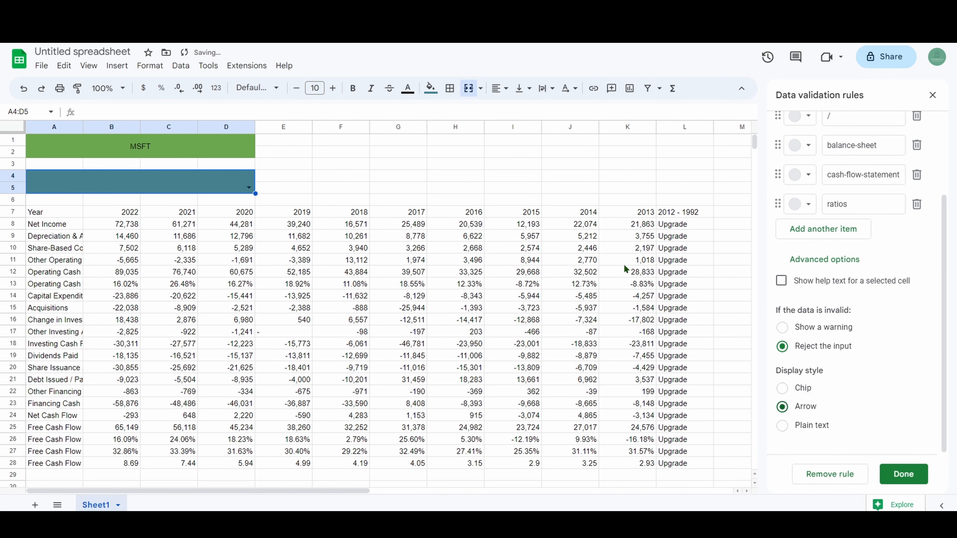
pyautogui.click(932, 95)
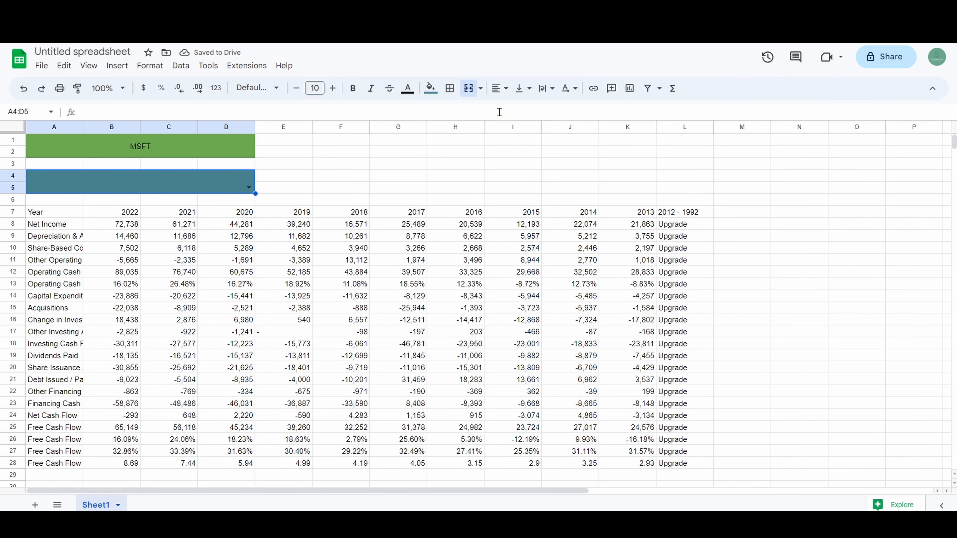
# - Center the merged cell A4:D5 vertically and horizontally and set its value to /
pyautogui.click(522, 88)
pyautogui.click(535, 109)
pyautogui.click(499, 87)
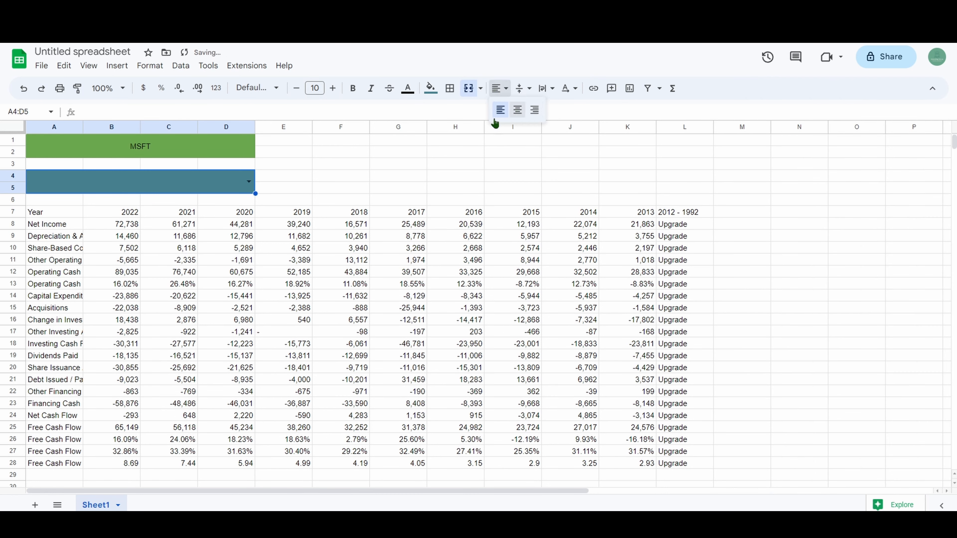
pyautogui.click(517, 109)
pyautogui.write('/')
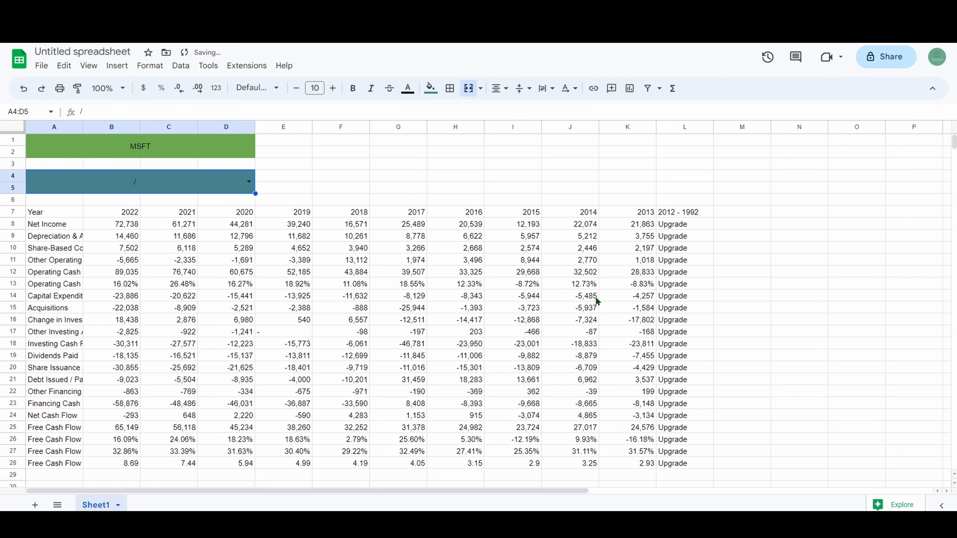
# - Replace cash-flow-statement/ in A7's IMPORTHTML address with a reference to A4, ending it "/financials/"&A4, and look over the imported table
pyautogui.click(380, 167)
pyautogui.click(45, 214)
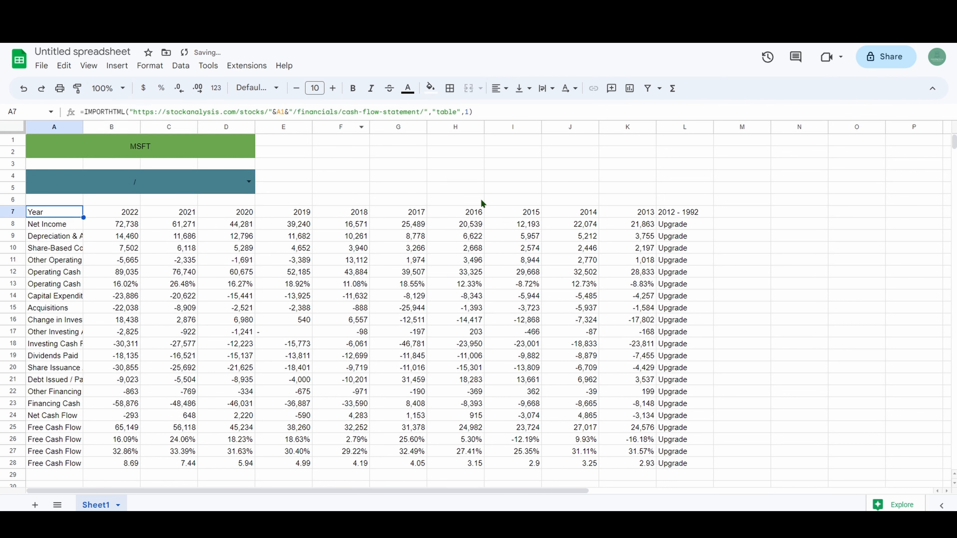
pyautogui.moveTo(342, 110); pyautogui.dragTo(422, 159)
pyautogui.press('BackSpace')
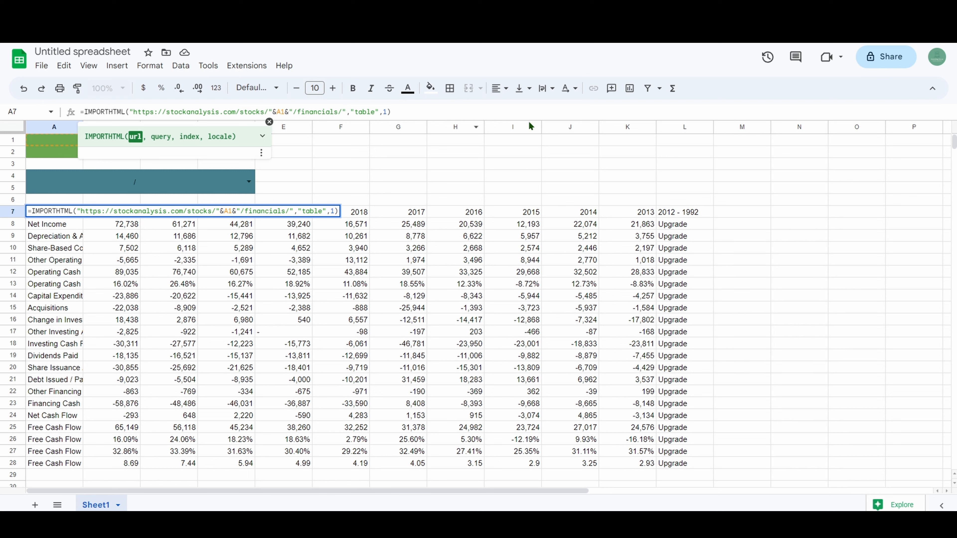
pyautogui.write('&')
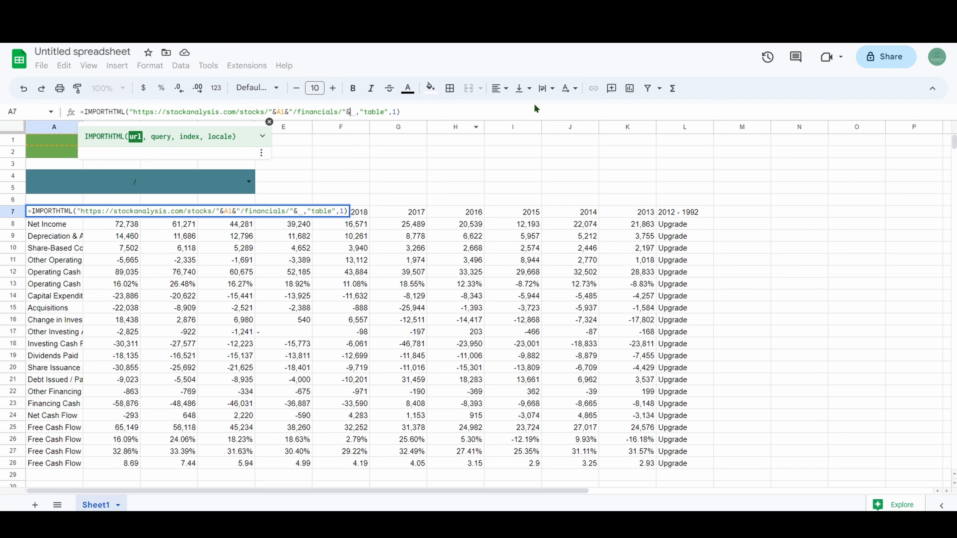
pyautogui.click(141, 183)
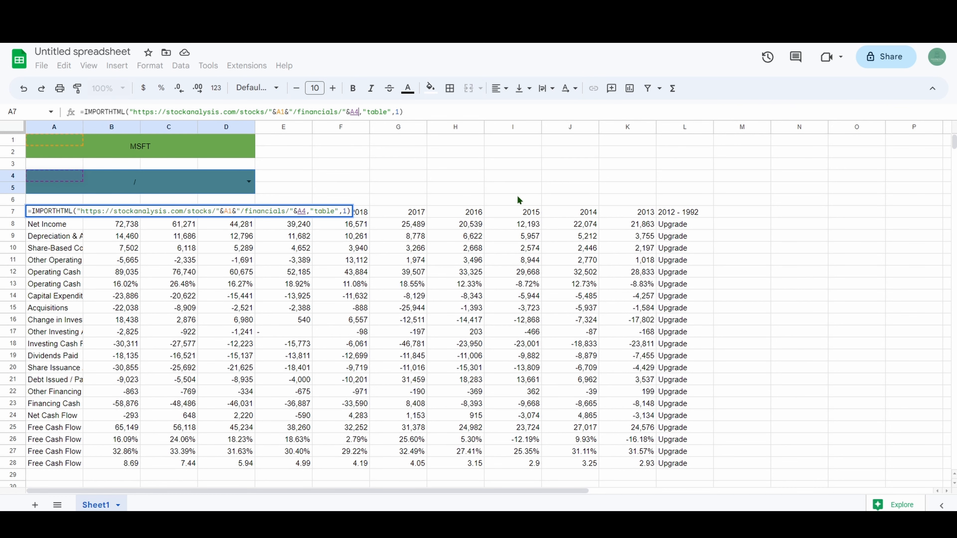
pyautogui.press('Return')
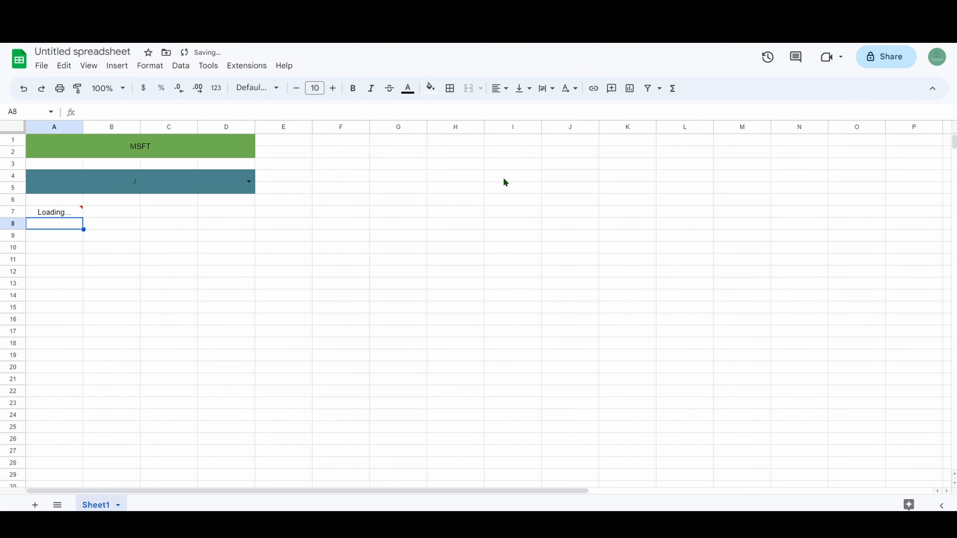
pyautogui.click(503, 178)
pyautogui.scroll(-5, 214, 263)
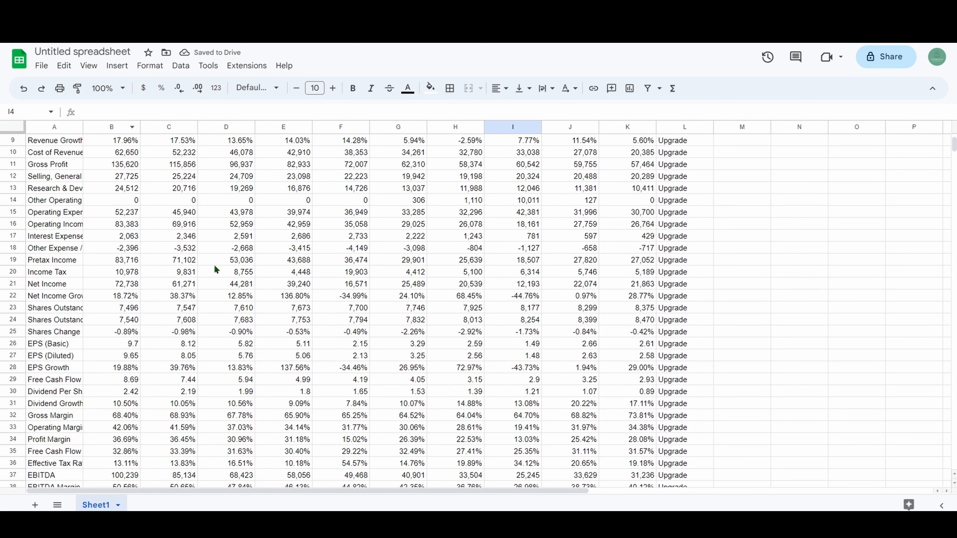
pyautogui.scroll(-1, 375, 308)
pyautogui.scroll(6, 170, 312)
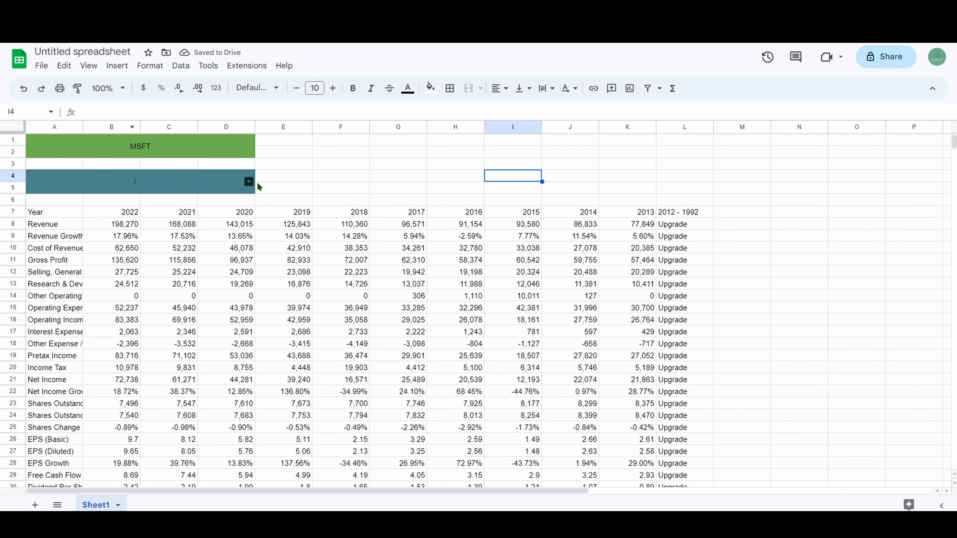
# - Switch the statement-type dropdown to balance-sheet and look through the imported table
pyautogui.click(249, 182)
pyautogui.click(79, 216)
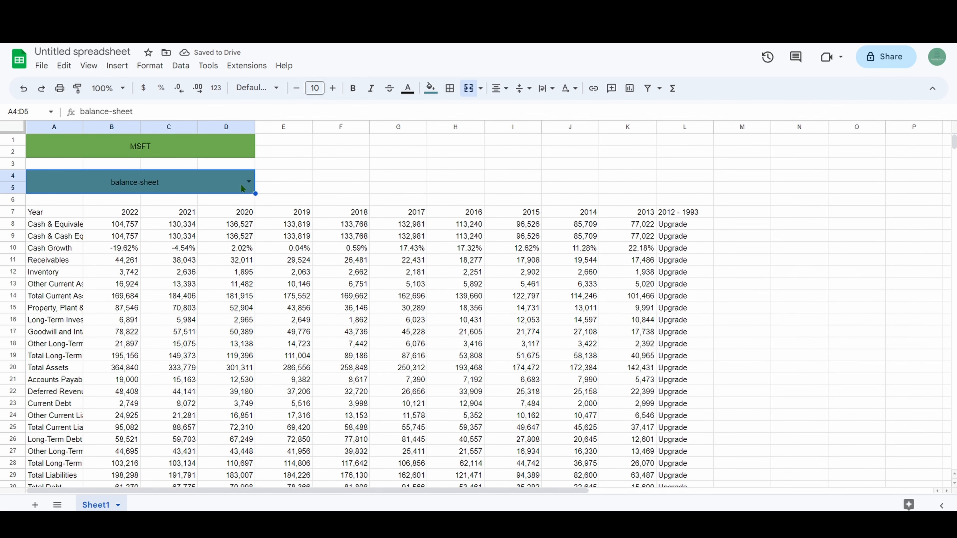
pyautogui.scroll(-3, 264, 226)
pyautogui.scroll(3, 265, 230)
# - Switch the statement-type dropdown to cash-flow-statement and look through the imported table
pyautogui.click(249, 183)
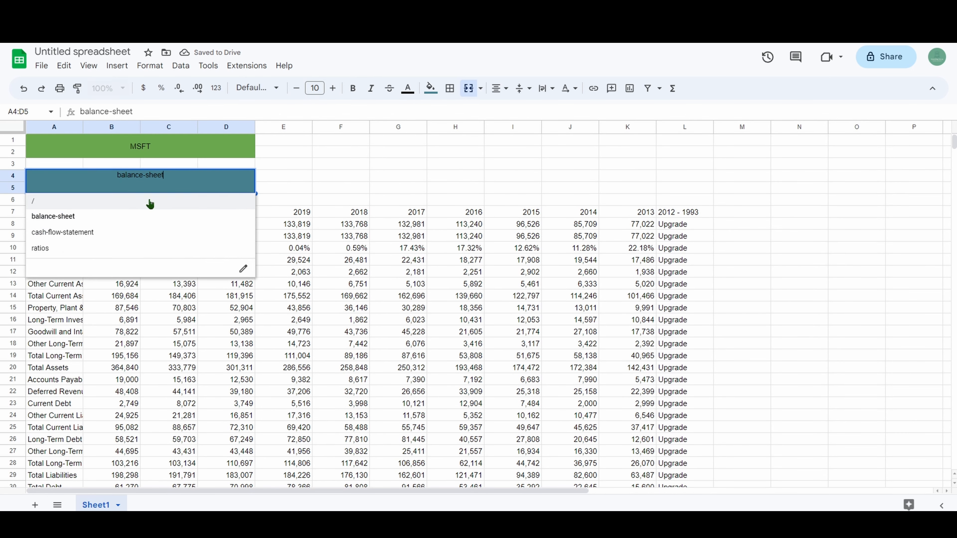
pyautogui.click(62, 232)
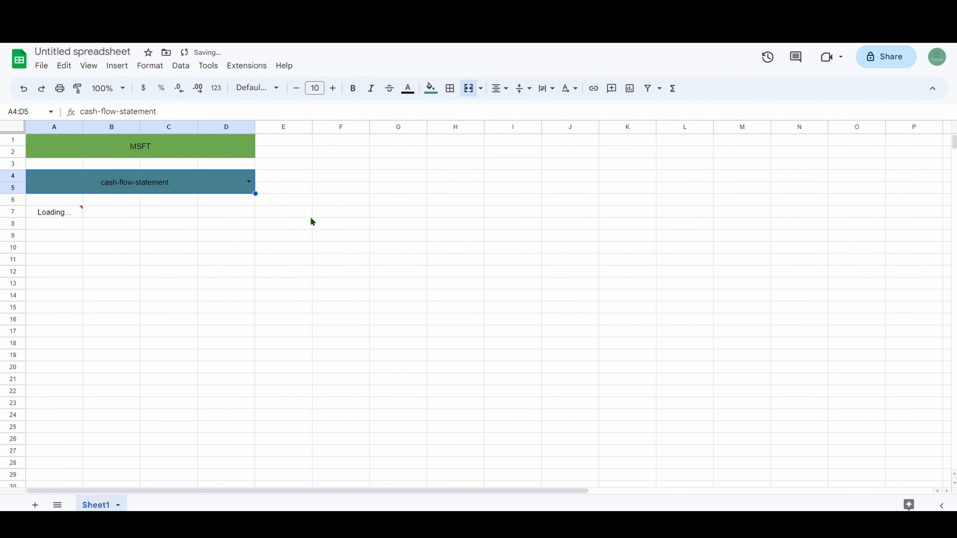
pyautogui.scroll(-8, 274, 218)
pyautogui.scroll(8, 264, 211)
# - Switch the statement-type dropdown to ratios, look through the imported table and review the dropdown's options
pyautogui.click(249, 183)
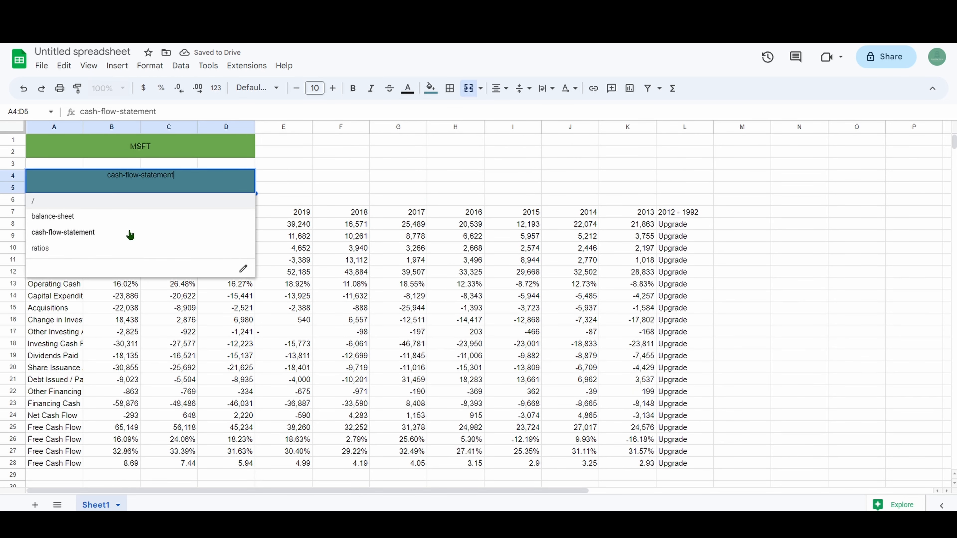
pyautogui.click(70, 248)
pyautogui.scroll(-5, 319, 236)
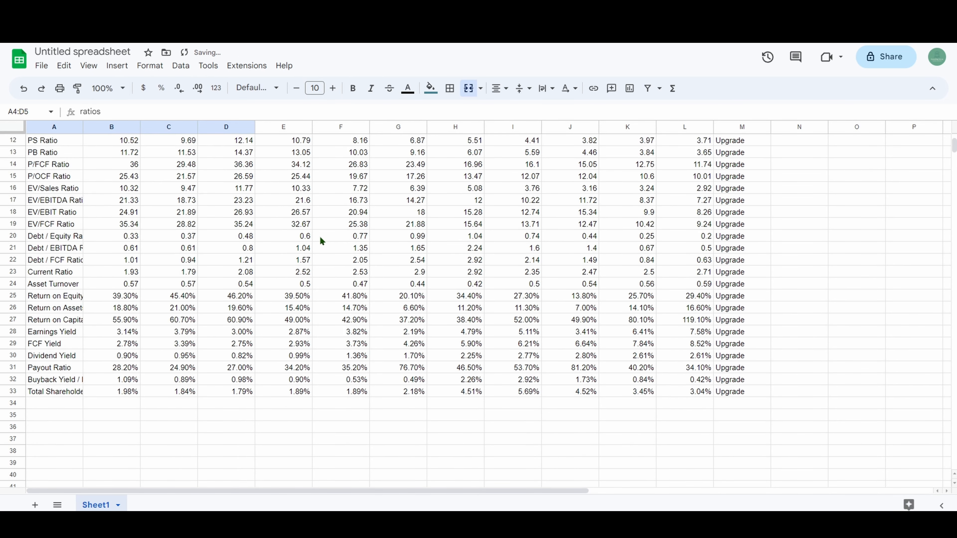
pyautogui.scroll(5, 263, 211)
pyautogui.click(248, 182)
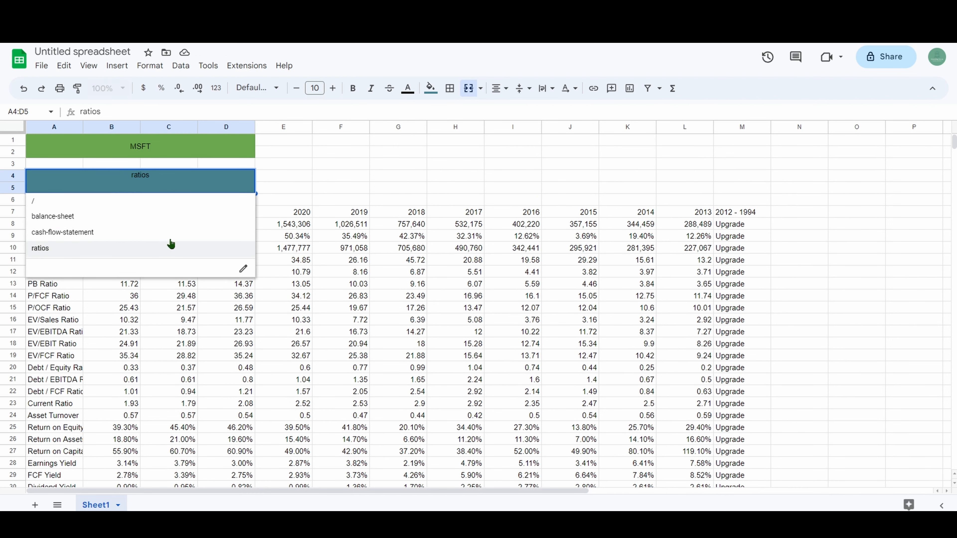
pyautogui.click(392, 163)
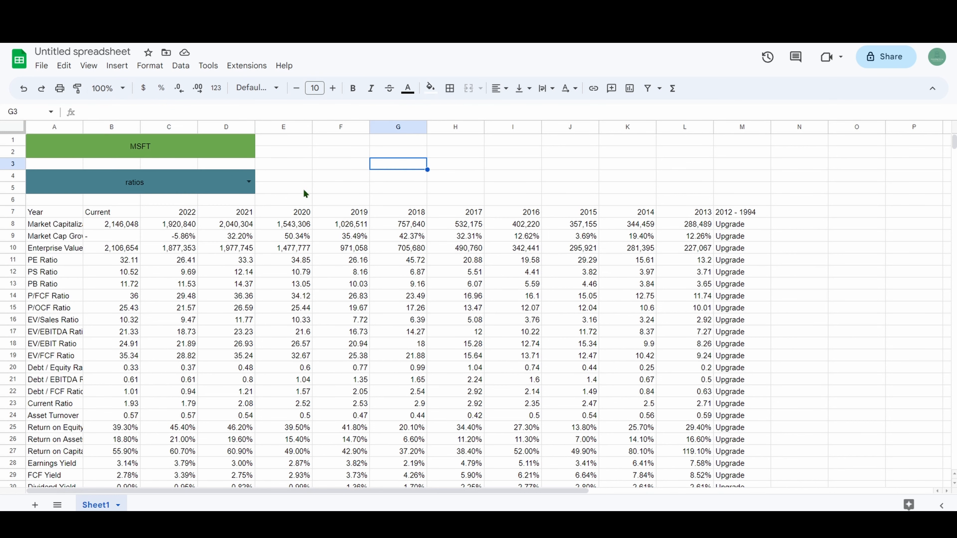
# - Open the A4 dropdown's validation rule for editing and rename the / item to Income statement
pyautogui.doubleClick(234, 181)
pyautogui.click(244, 268)
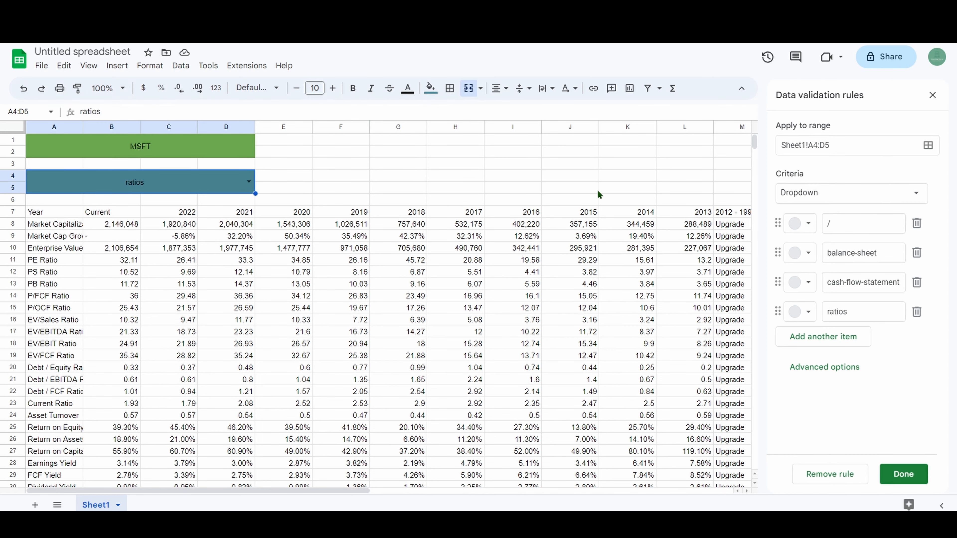
pyautogui.write('l')
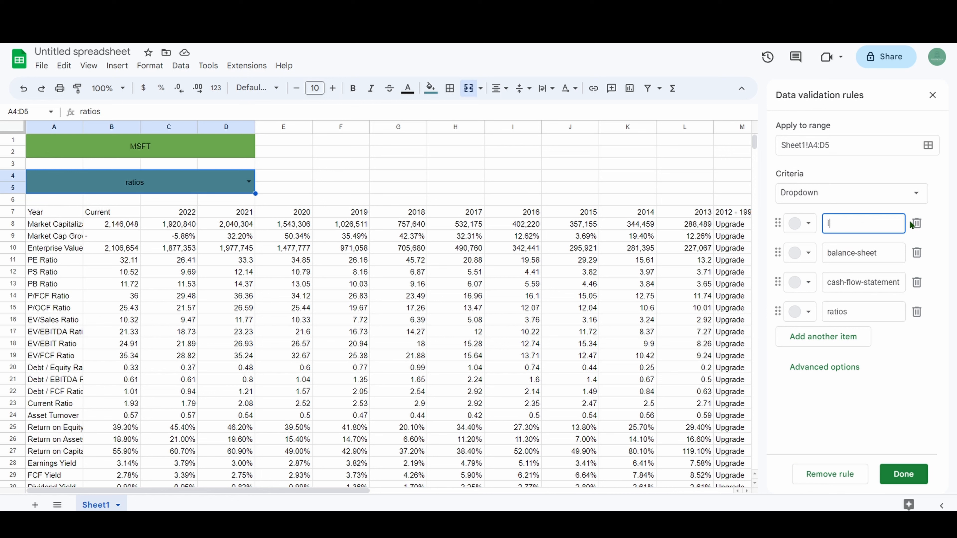
pyautogui.write('nco')
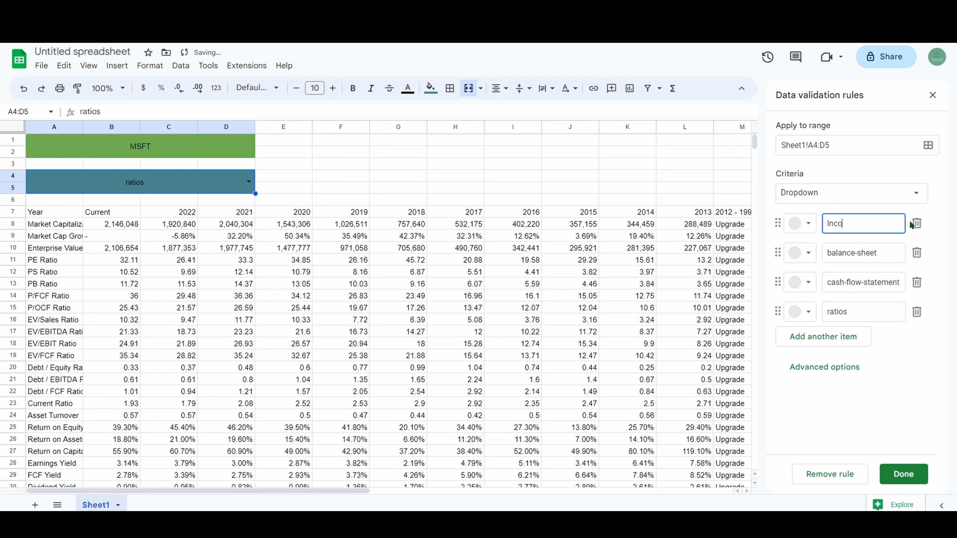
pyautogui.write('me statement')
# - Rename the balance-sheet dropdown item to Balance sheet
pyautogui.click(880, 252)
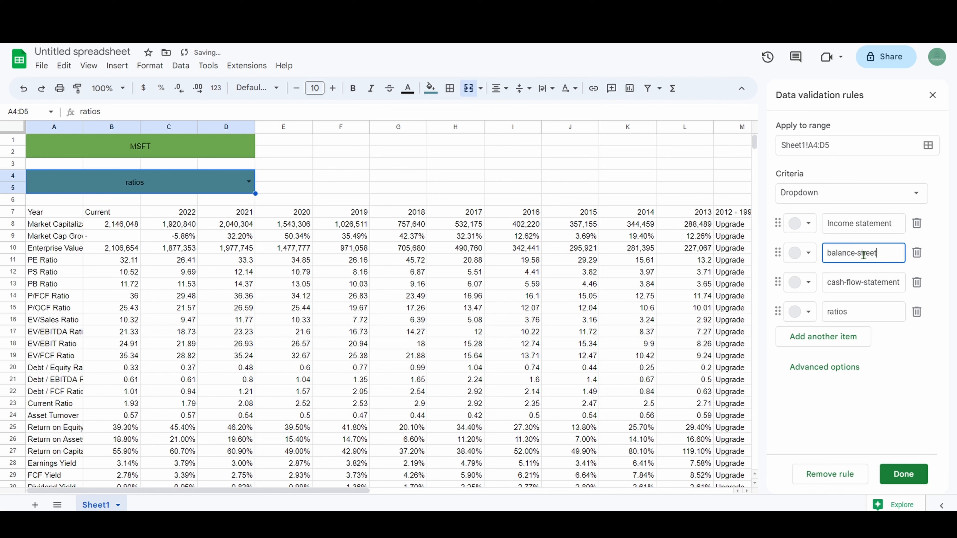
pyautogui.click(858, 255)
pyautogui.press('BackSpace')
pyautogui.click(831, 256)
pyautogui.press('BackSpace')
pyautogui.write('B')
# - Rename the cash-flow-statement dropdown item to Cash flow statement
pyautogui.click(846, 285)
pyautogui.press('BackSpace')
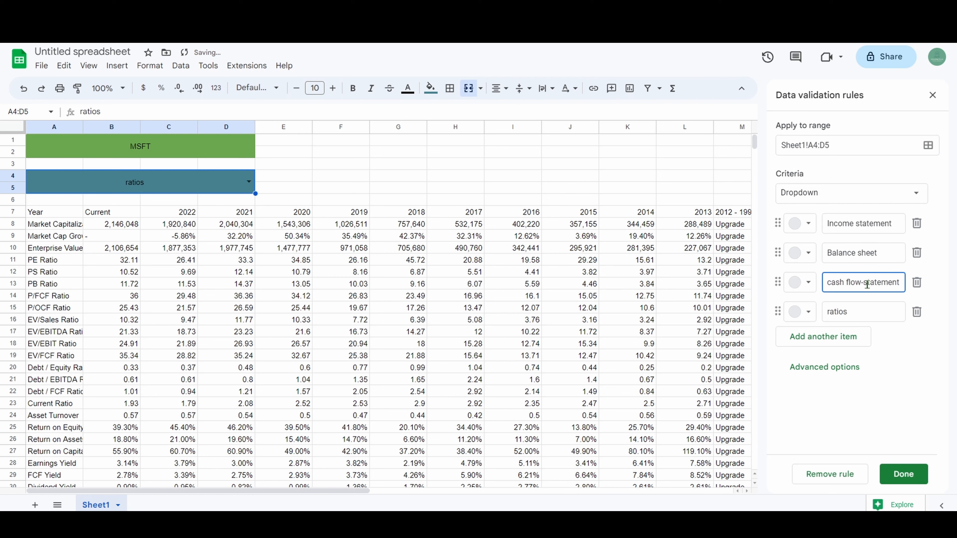
pyautogui.click(864, 284)
pyautogui.click(831, 284)
pyautogui.press('BackSpace')
pyautogui.write('C')
# - Rename the ratios dropdown item to Ratios, then save and close the data validation rules
pyautogui.click(856, 315)
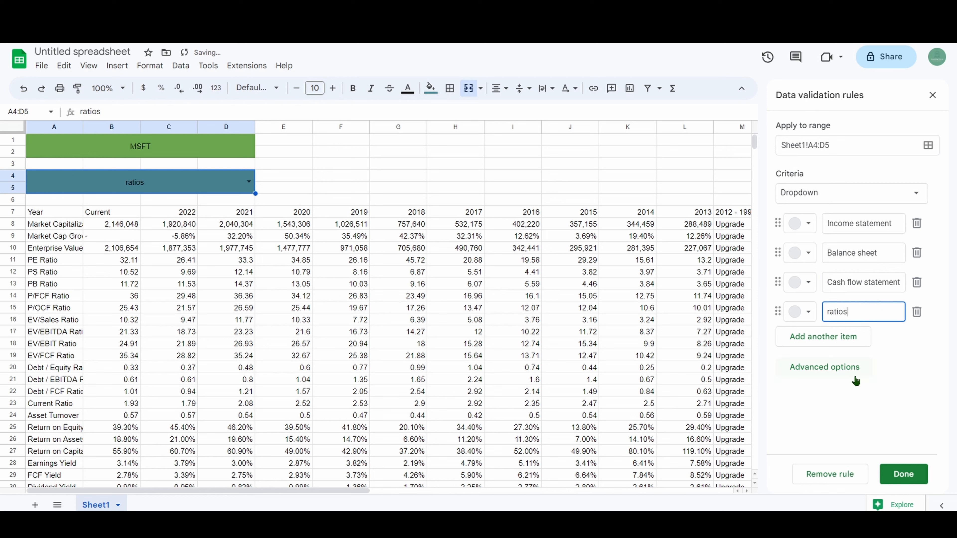
pyautogui.click(830, 315)
pyautogui.press('BackSpace')
pyautogui.write('R')
pyautogui.click(916, 476)
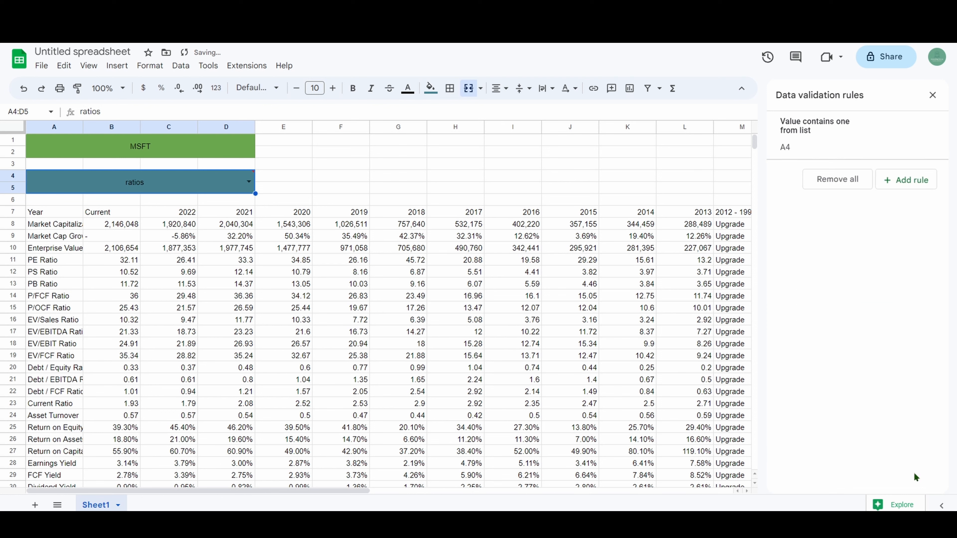
pyautogui.click(932, 95)
# - Switch the statement-type dropdown to Income statement and inspect the A4 reference in A7's IMPORTHTML formula
pyautogui.click(249, 182)
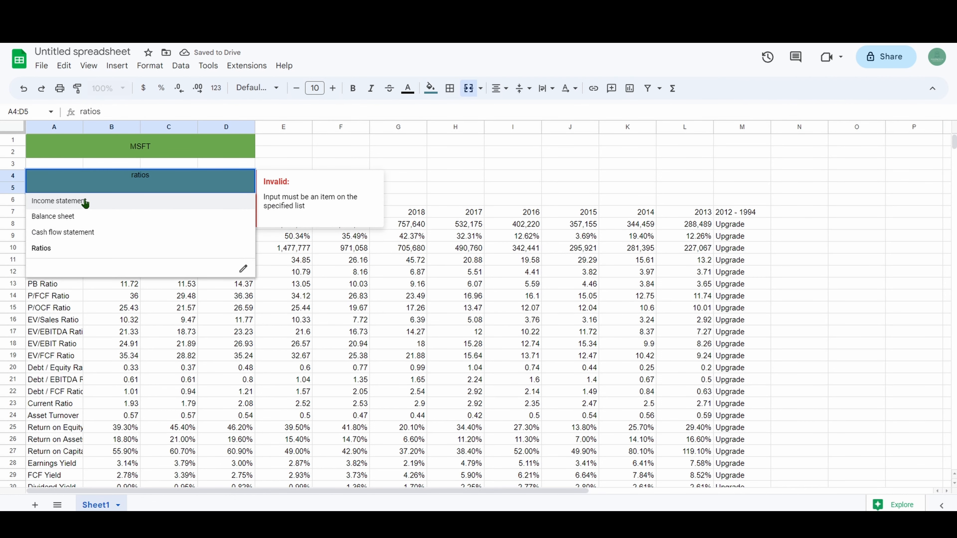
pyautogui.click(97, 203)
pyautogui.click(566, 166)
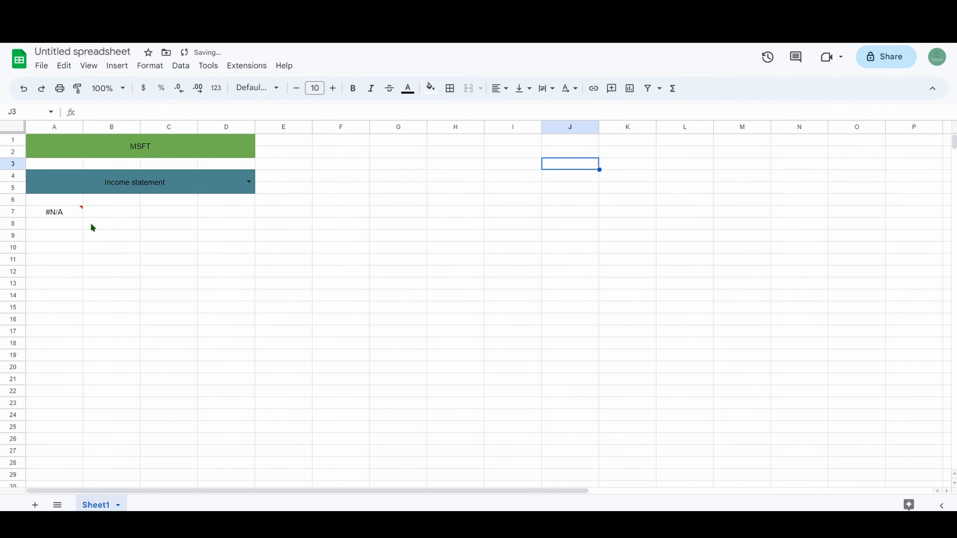
pyautogui.click(70, 213)
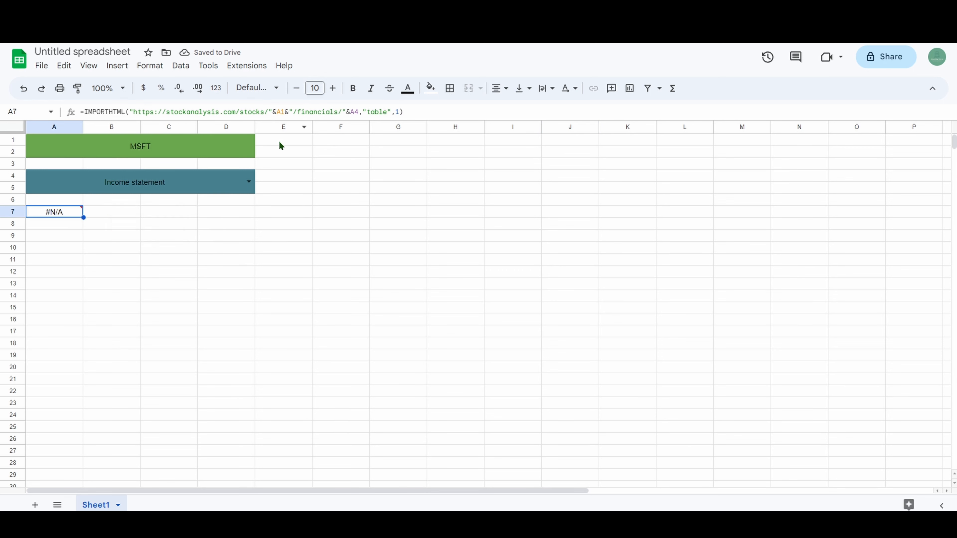
pyautogui.click(351, 112)
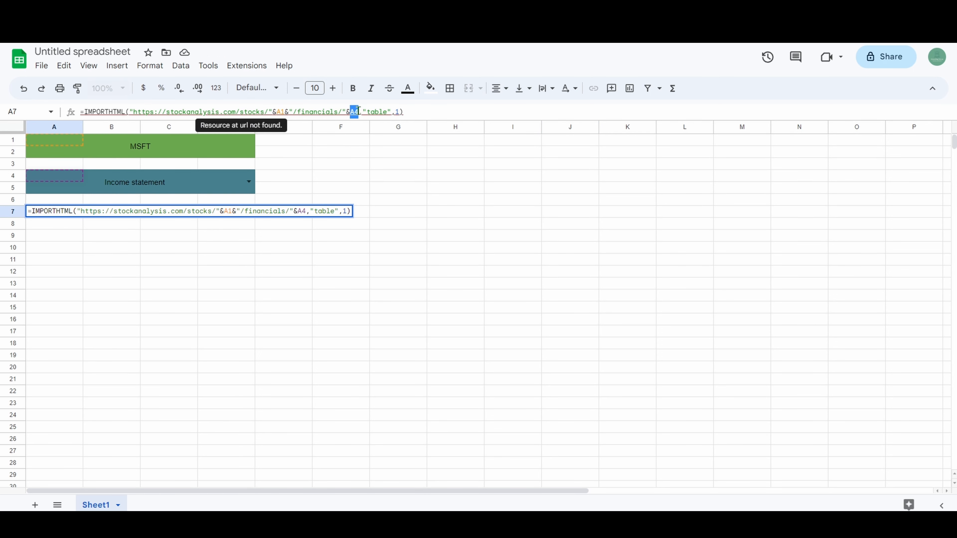
pyautogui.click(470, 170)
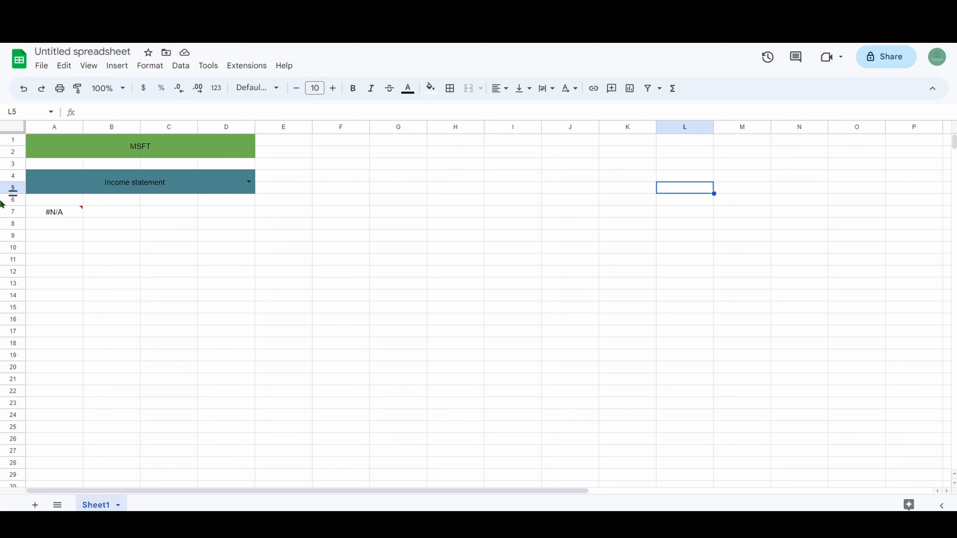
pyautogui.click(61, 214)
# - Start an IF formula in G4 that tests whether A4 equals "Income statement"
pyautogui.click(411, 177)
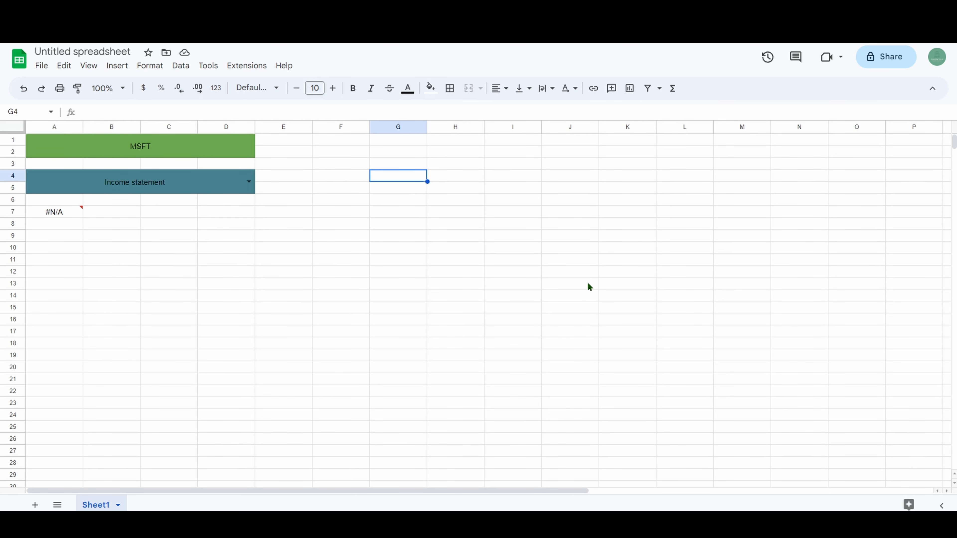
pyautogui.write('=if(')
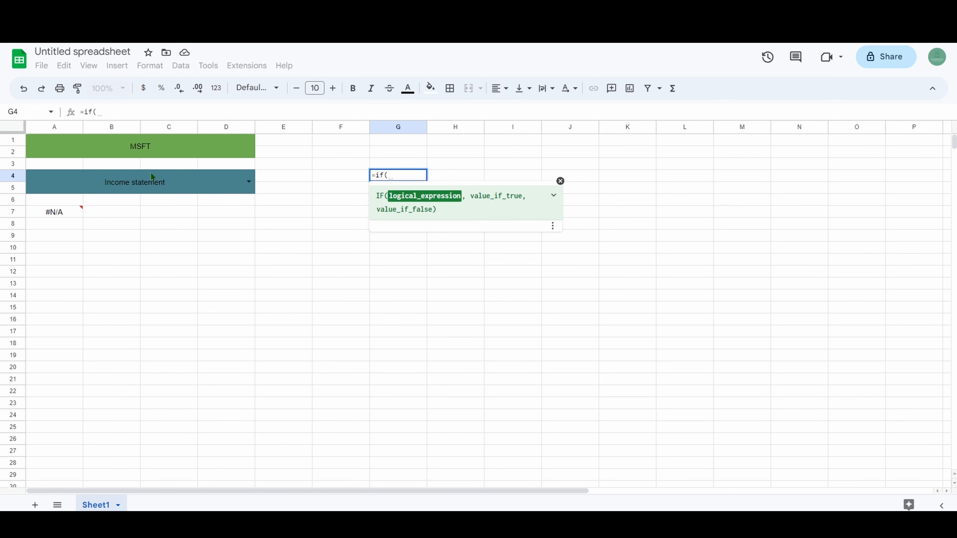
pyautogui.click(152, 177)
pyautogui.write('="')
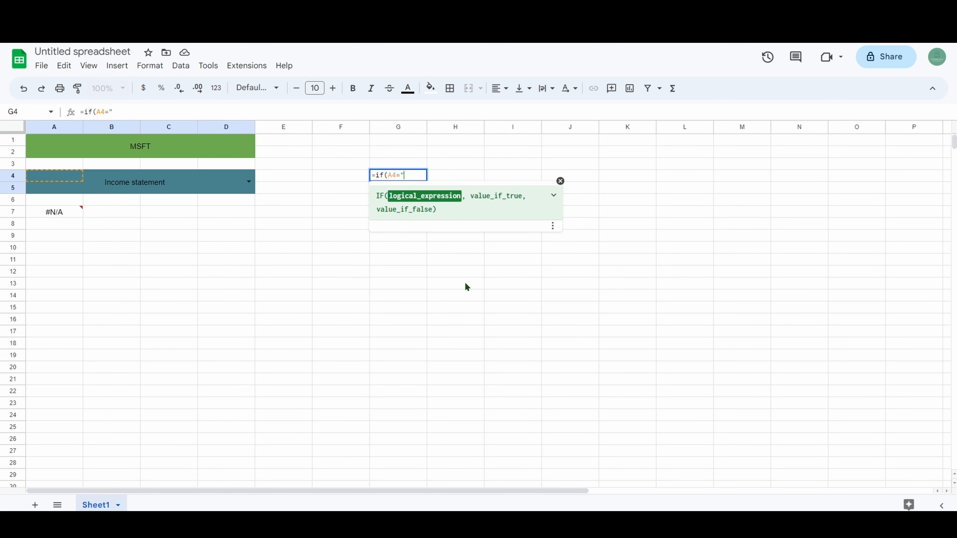
pyautogui.write('Income statemnet')
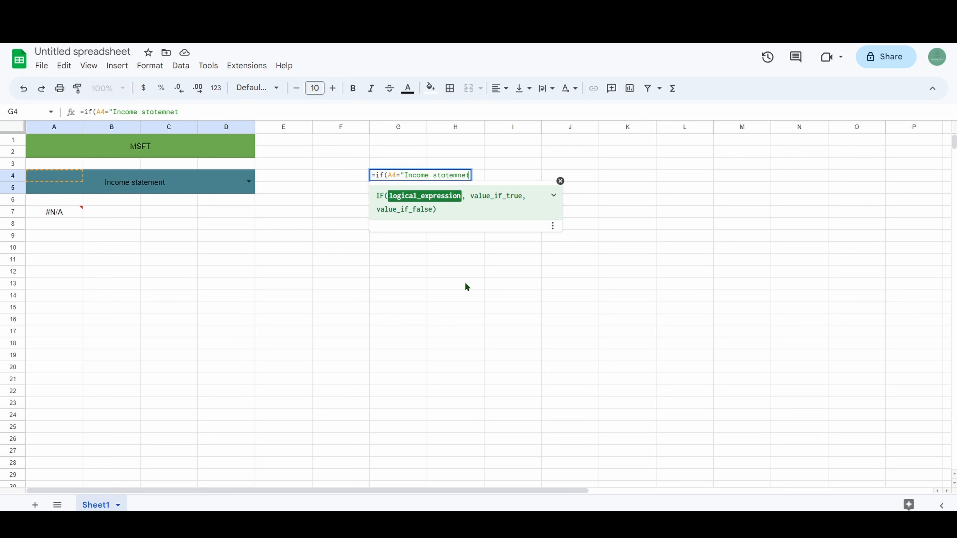
pyautogui.write('"')
pyautogui.click(457, 175)
pyautogui.write('e')
pyautogui.press('BackSpace')
pyautogui.write(',')
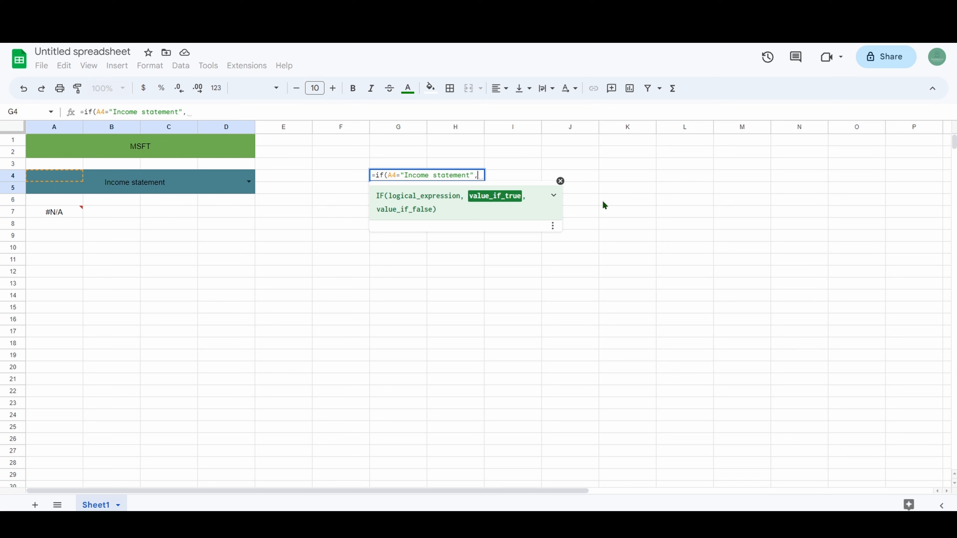
# - Make G4's IF formula return "/" when true, with no false value, and confirm it as =if(A4="Income statement","/")
pyautogui.write('"/"')
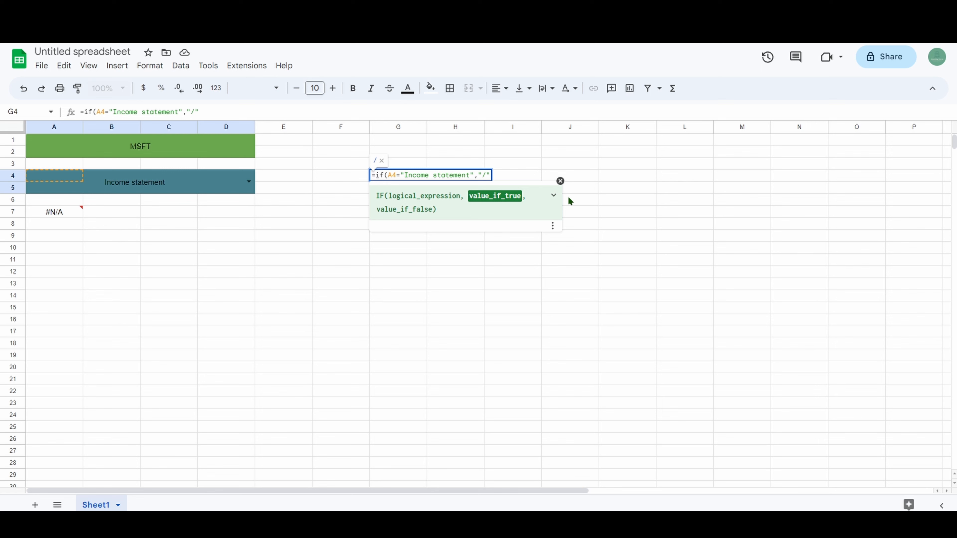
pyautogui.write(',if')
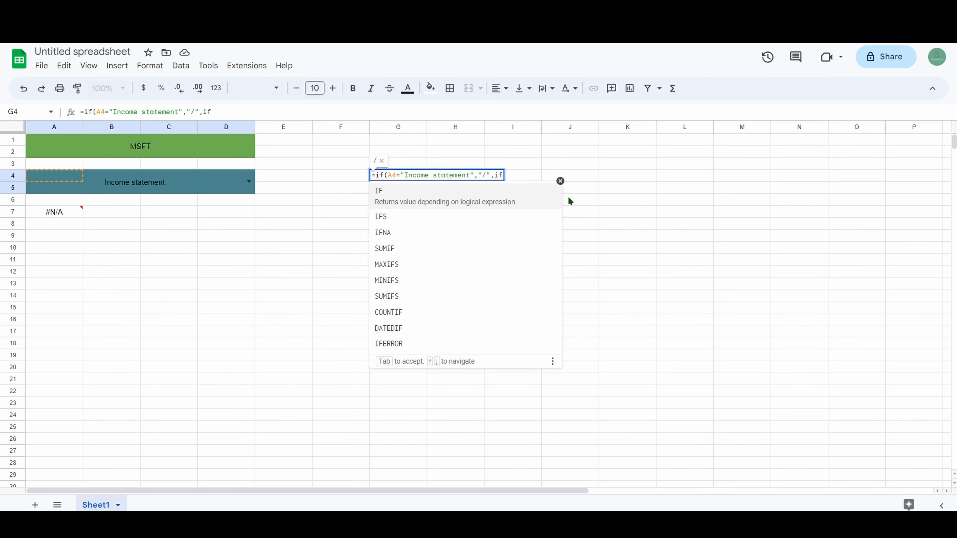
pyautogui.write('(')
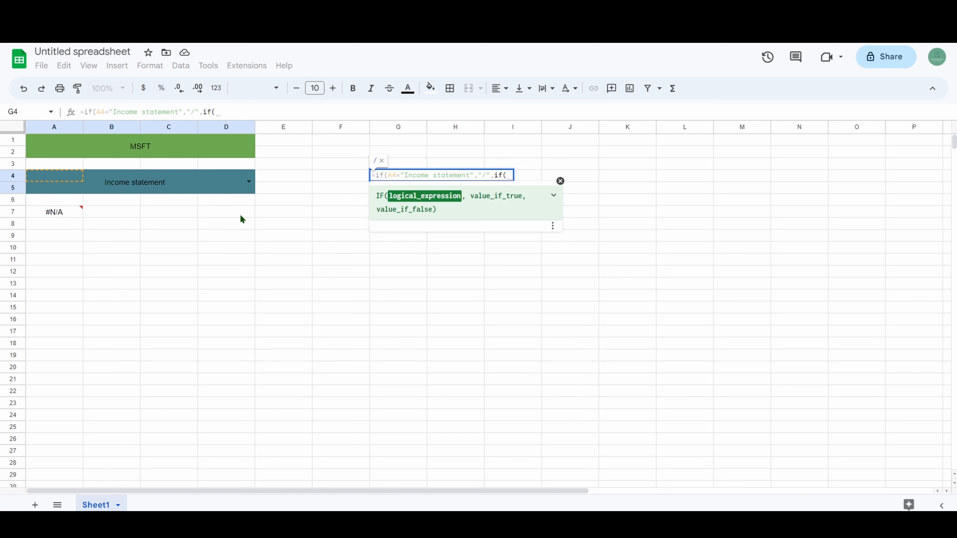
pyautogui.press('BackSpace')
pyautogui.press('BackSpace')
pyautogui.press('BackSpace')
pyautogui.write(')')
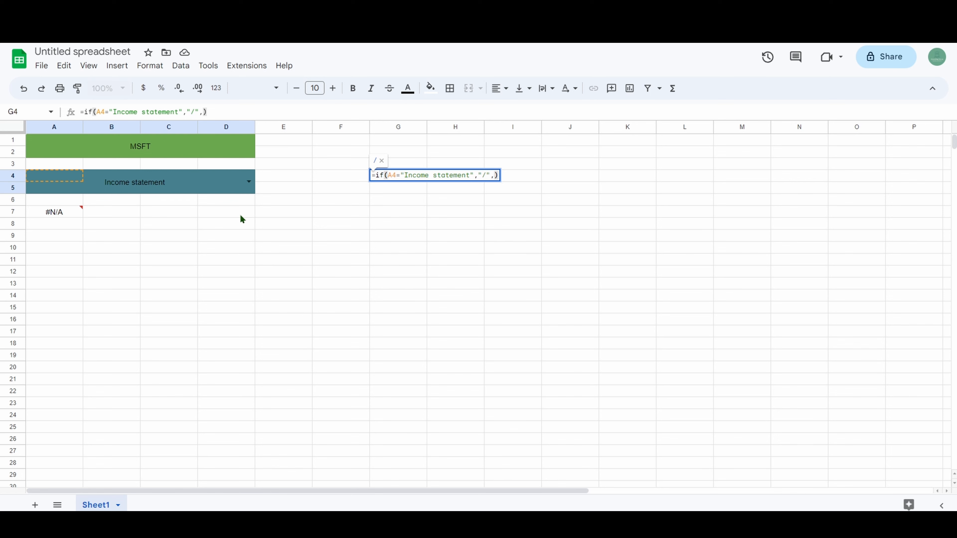
pyautogui.press('Left')
pyautogui.press('BackSpace')
pyautogui.press('Right')
pyautogui.press('Return')
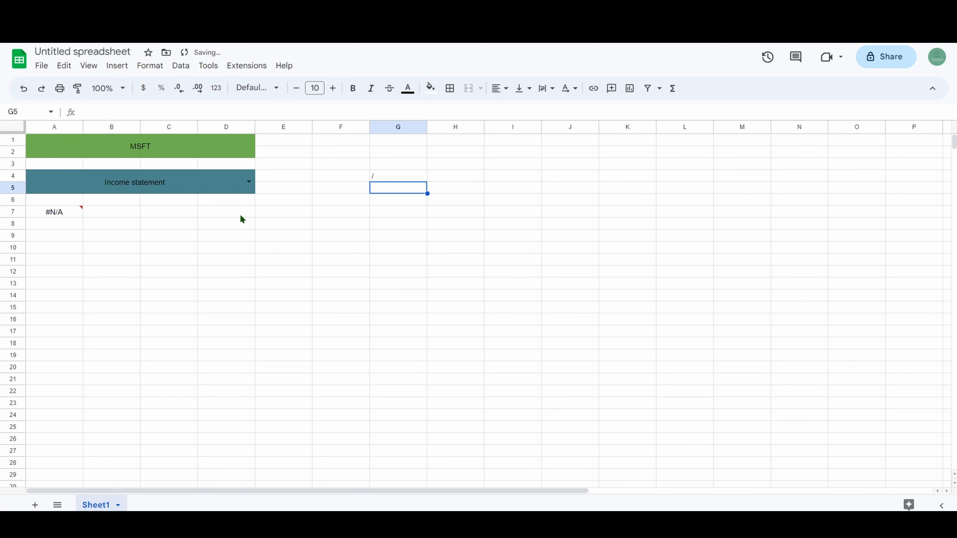
# - Check the dropdown's option names and enter the label Income statement in G5
pyautogui.click(524, 261)
pyautogui.click(252, 183)
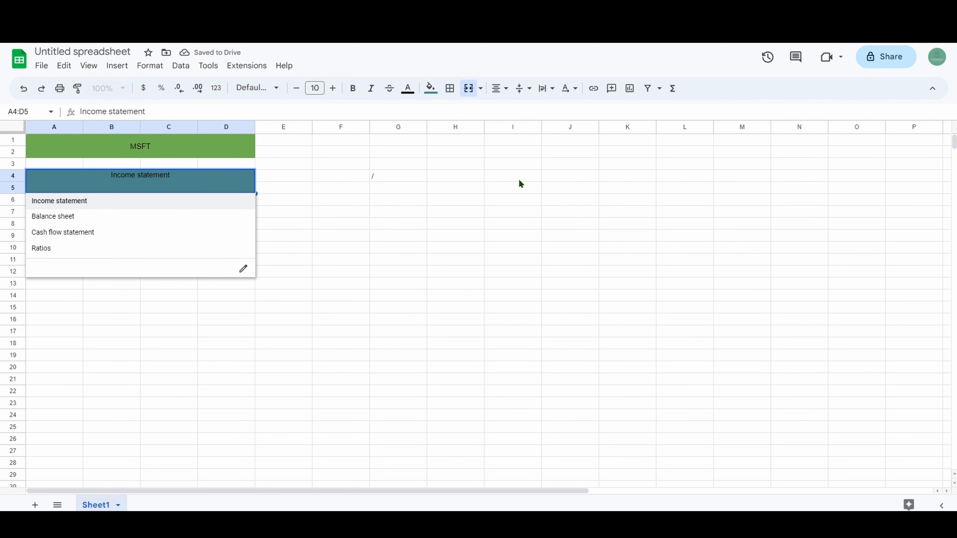
pyautogui.click(384, 191)
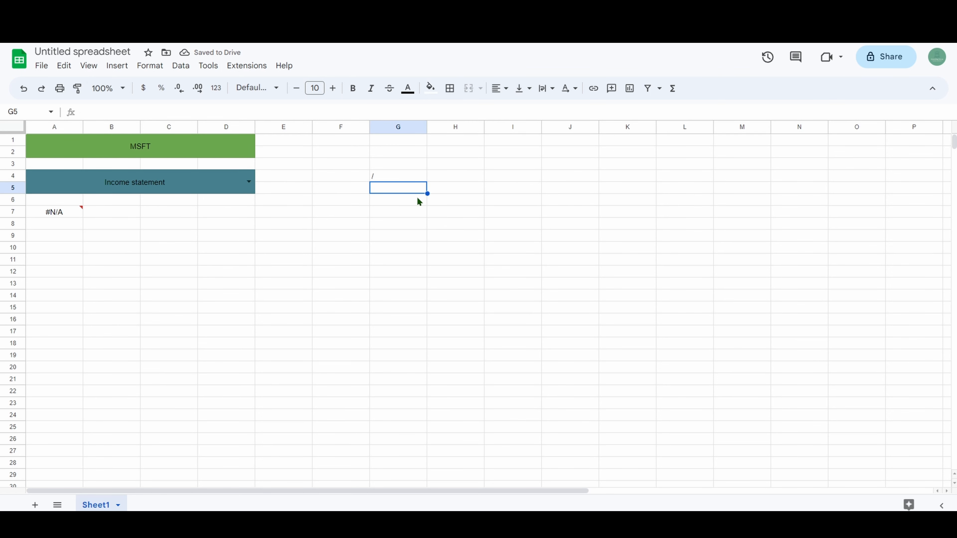
pyautogui.write('Income statement')
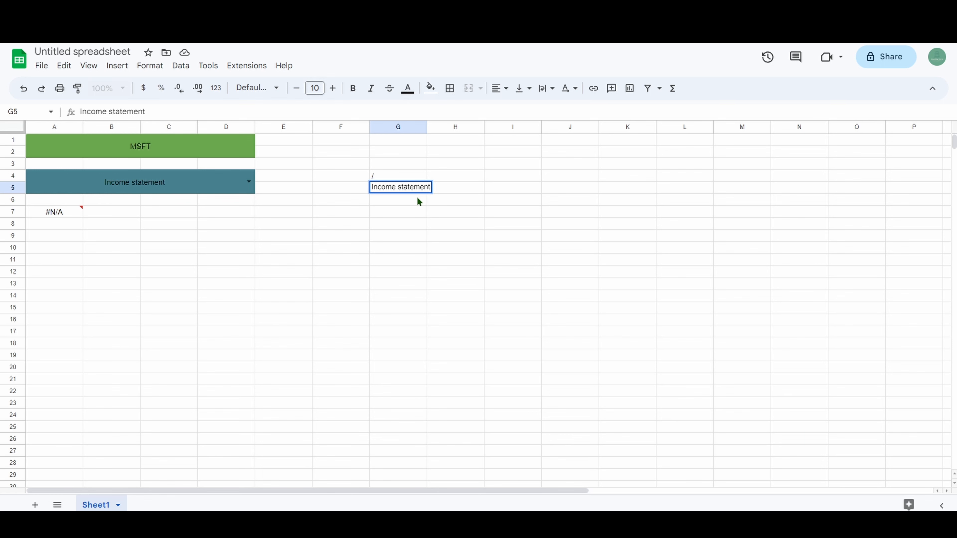
pyautogui.press('Return')
# - Check the dropdown's second option and enter the label Balance sheet in H5
pyautogui.click(448, 187)
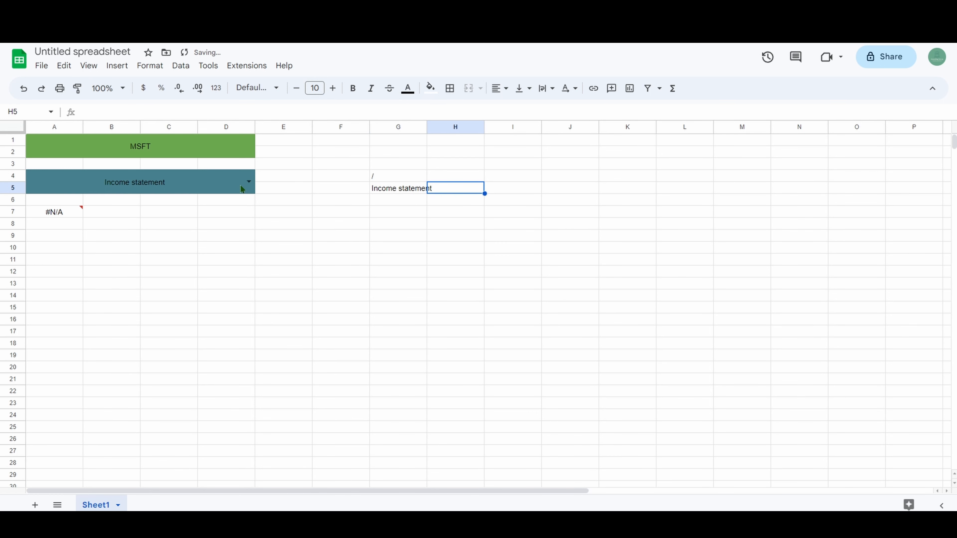
pyautogui.click(248, 182)
pyautogui.click(464, 192)
pyautogui.write('Balance sheet')
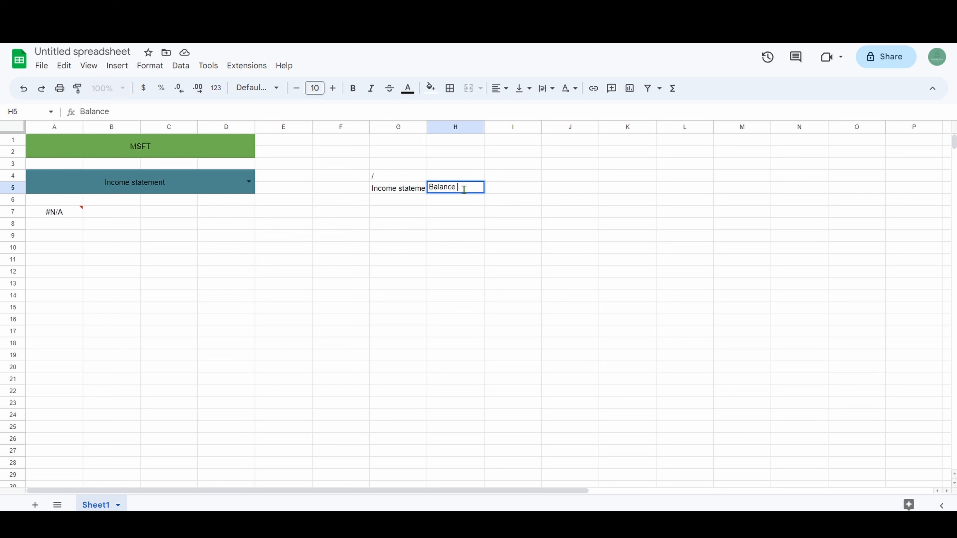